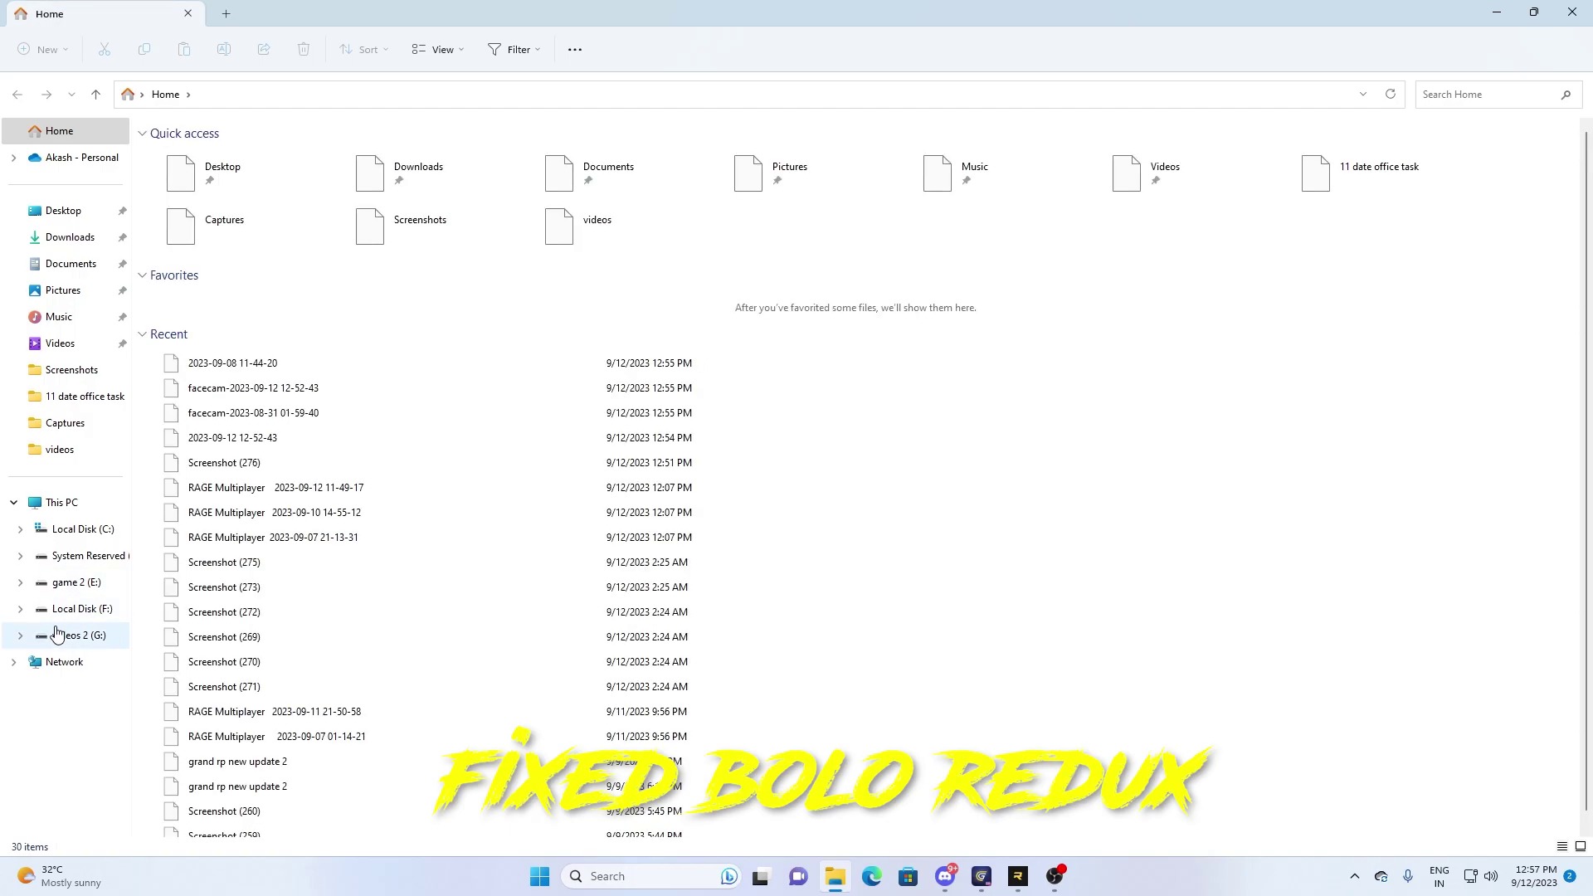
- Open the Fixed Bolo Redux archive from the videos 2 (G:) drive and dismiss the WinRAR trial notification
left_click(57, 635)
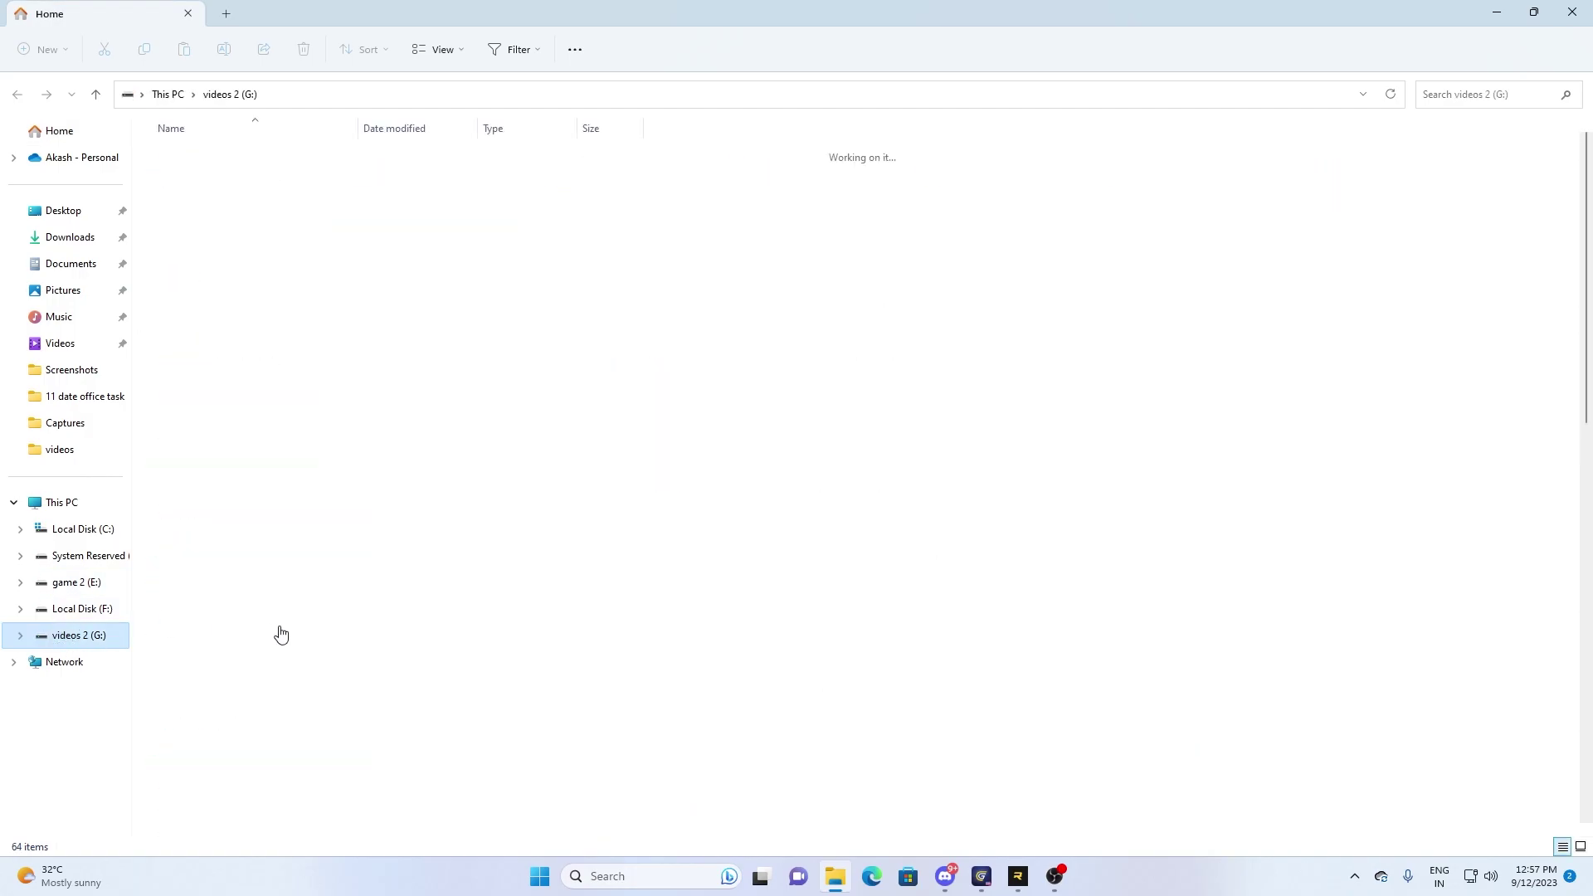
scroll(315, 644, "down", 7)
left_click(320, 644)
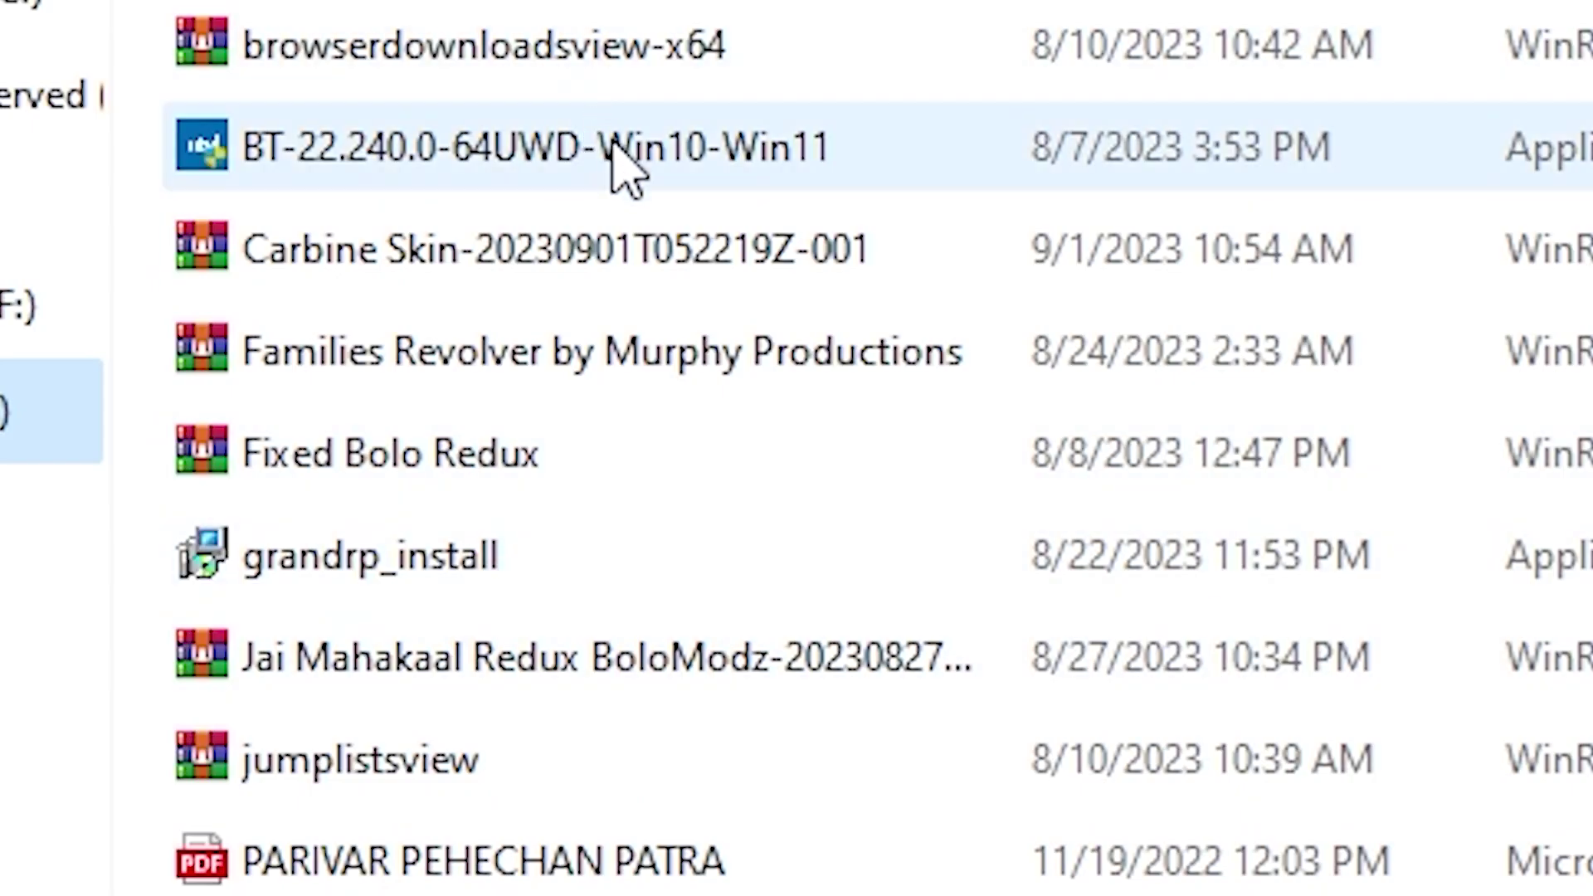
left_click(456, 470)
double_click(236, 652)
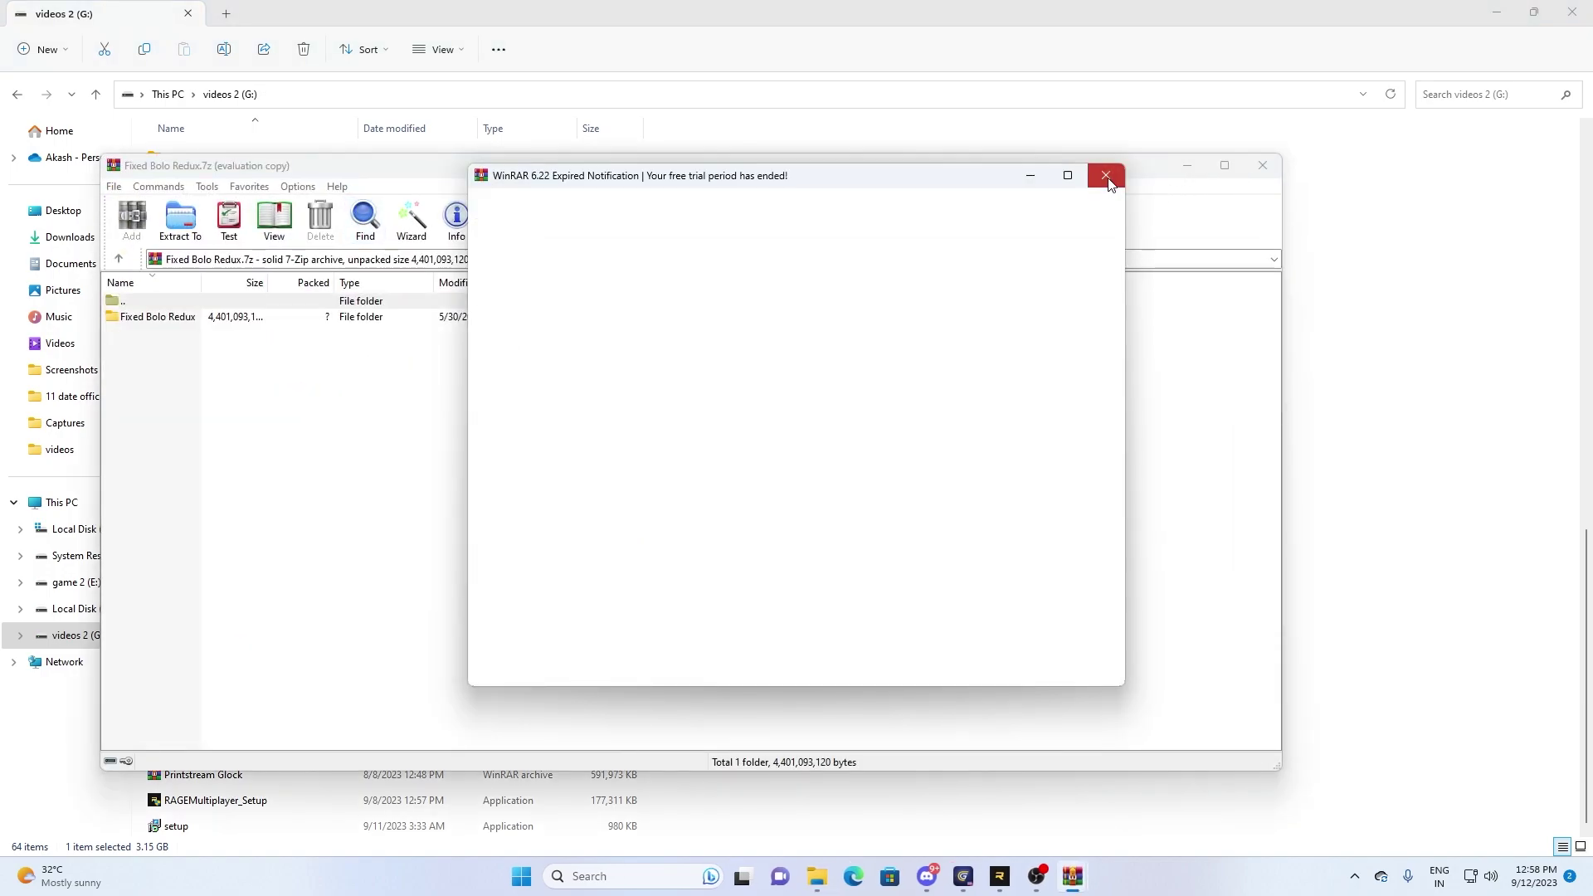
left_click(1107, 176)
left_click_drag(573, 174, 734, 169)
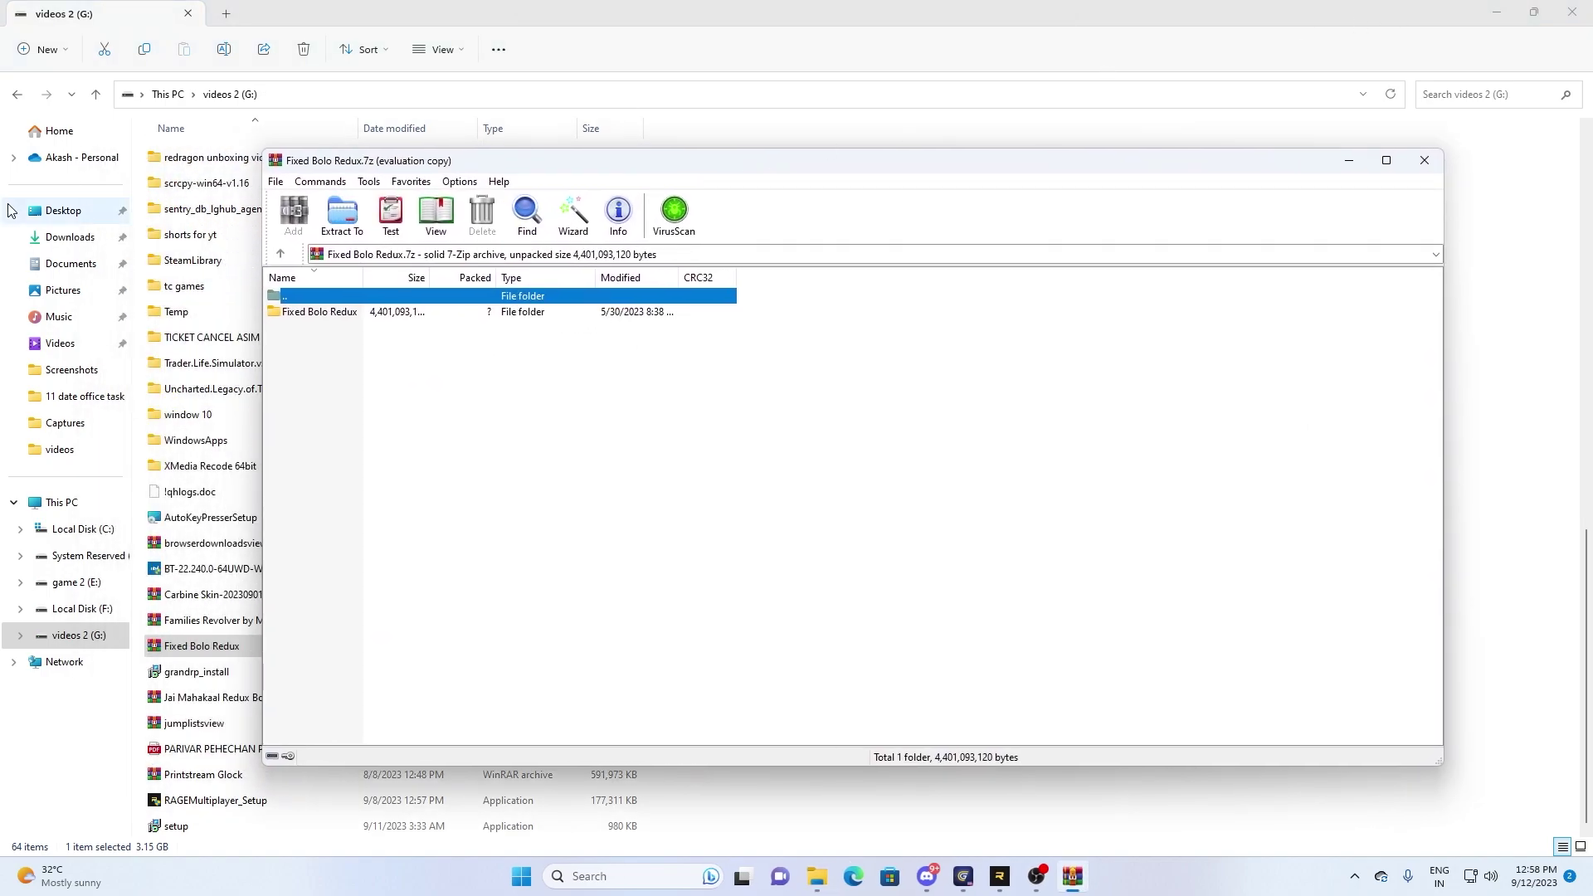
- Minimise the file browser, switch to Steam and show Cyberpunk 2077's page in the game library
scroll(195, 382, "up", 7)
left_click(1115, 142)
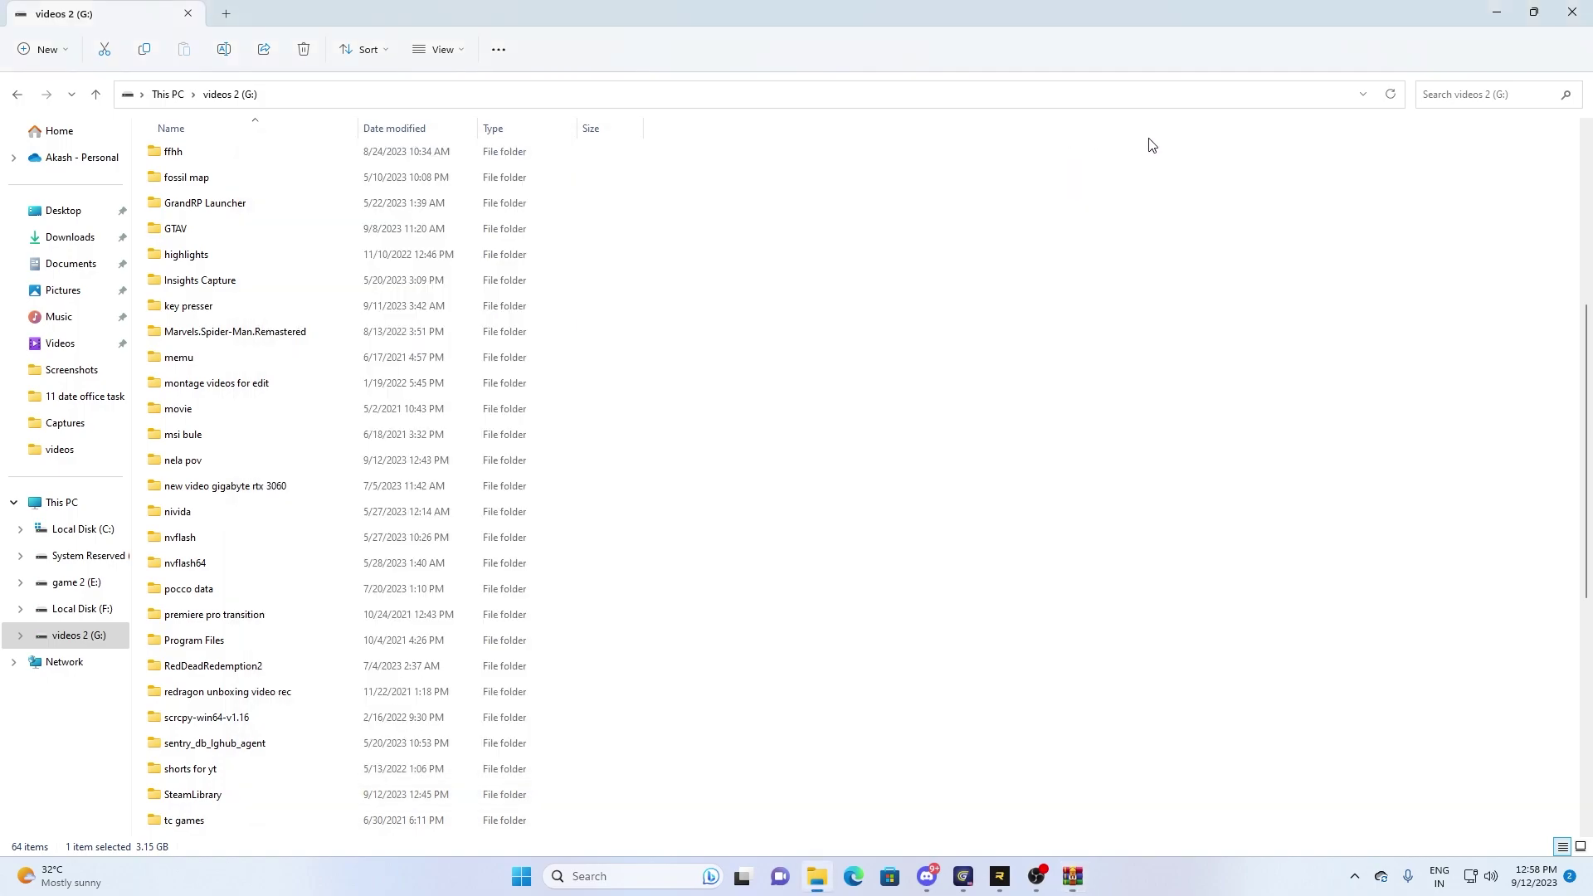
left_click(1497, 12)
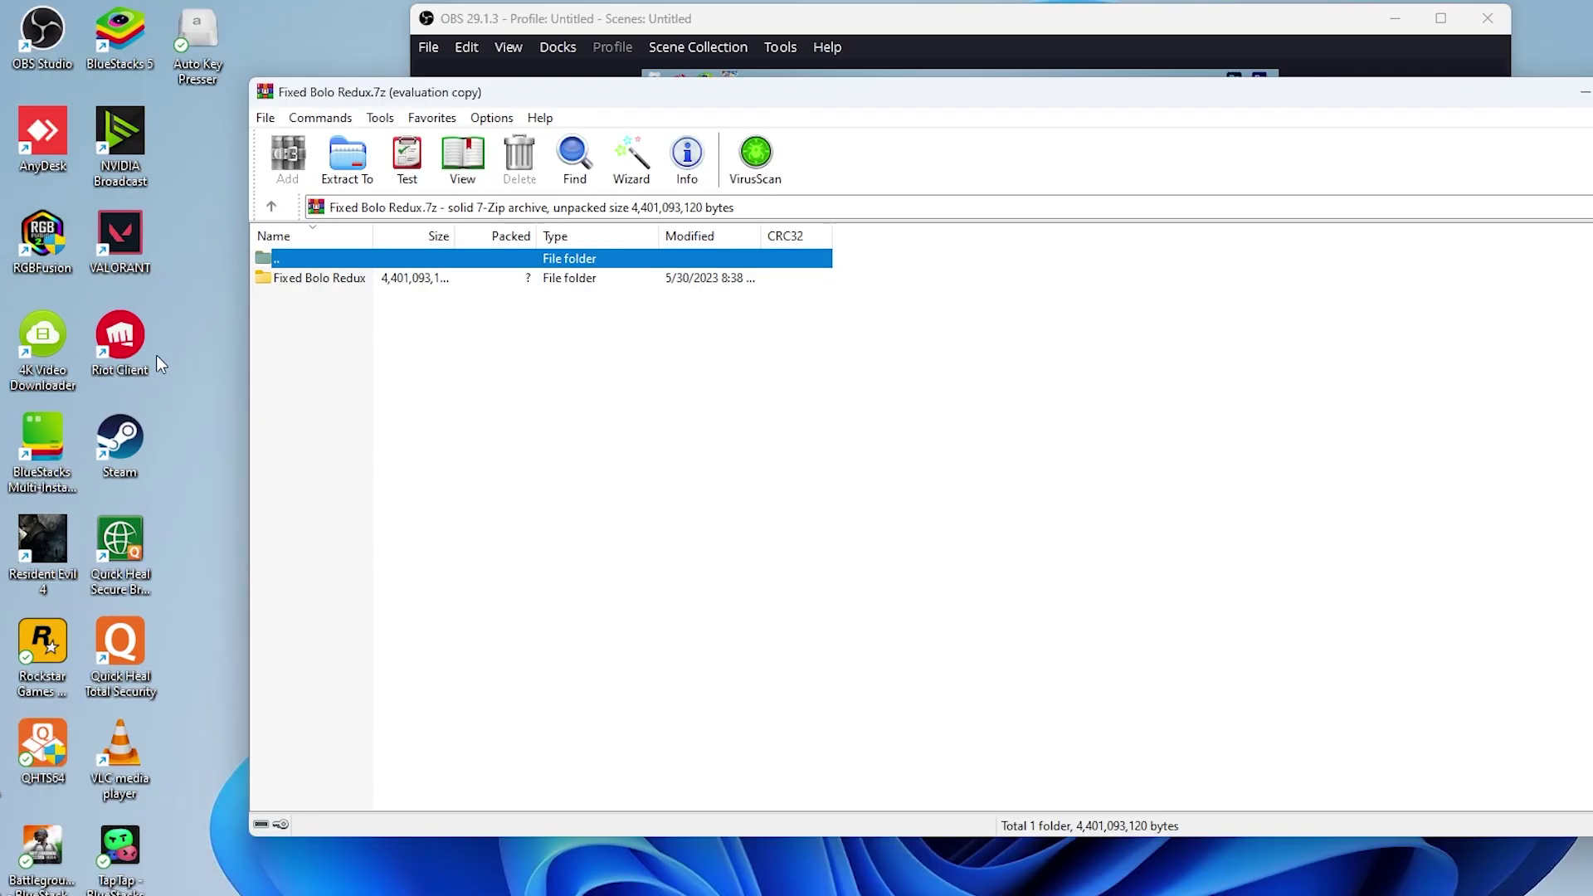
double_click(123, 435)
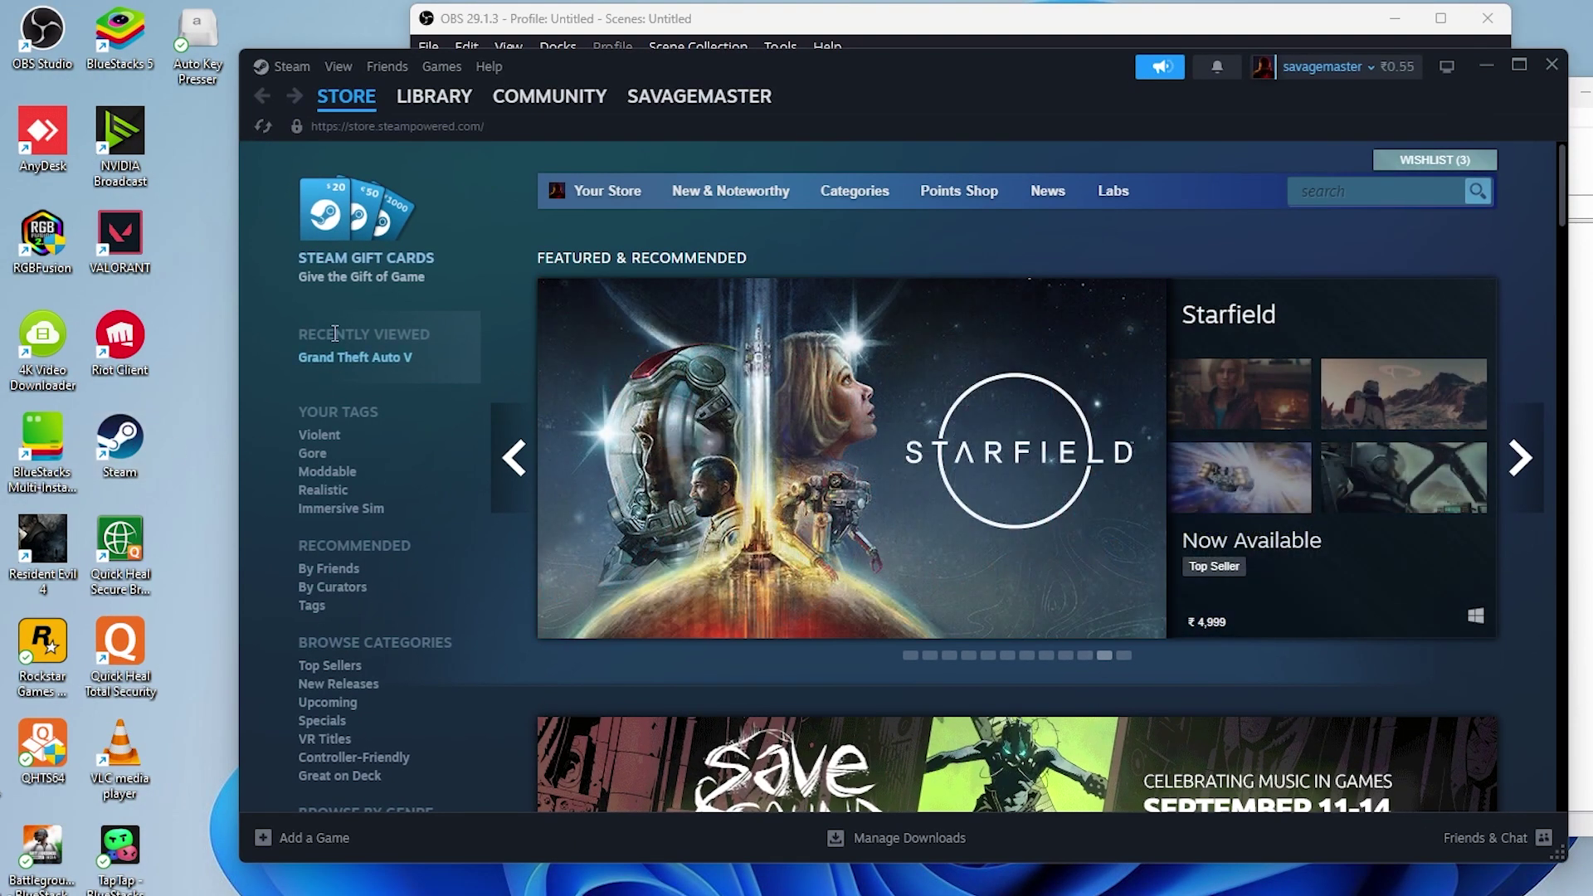
mouse_move(367, 104)
mouse_move(427, 98)
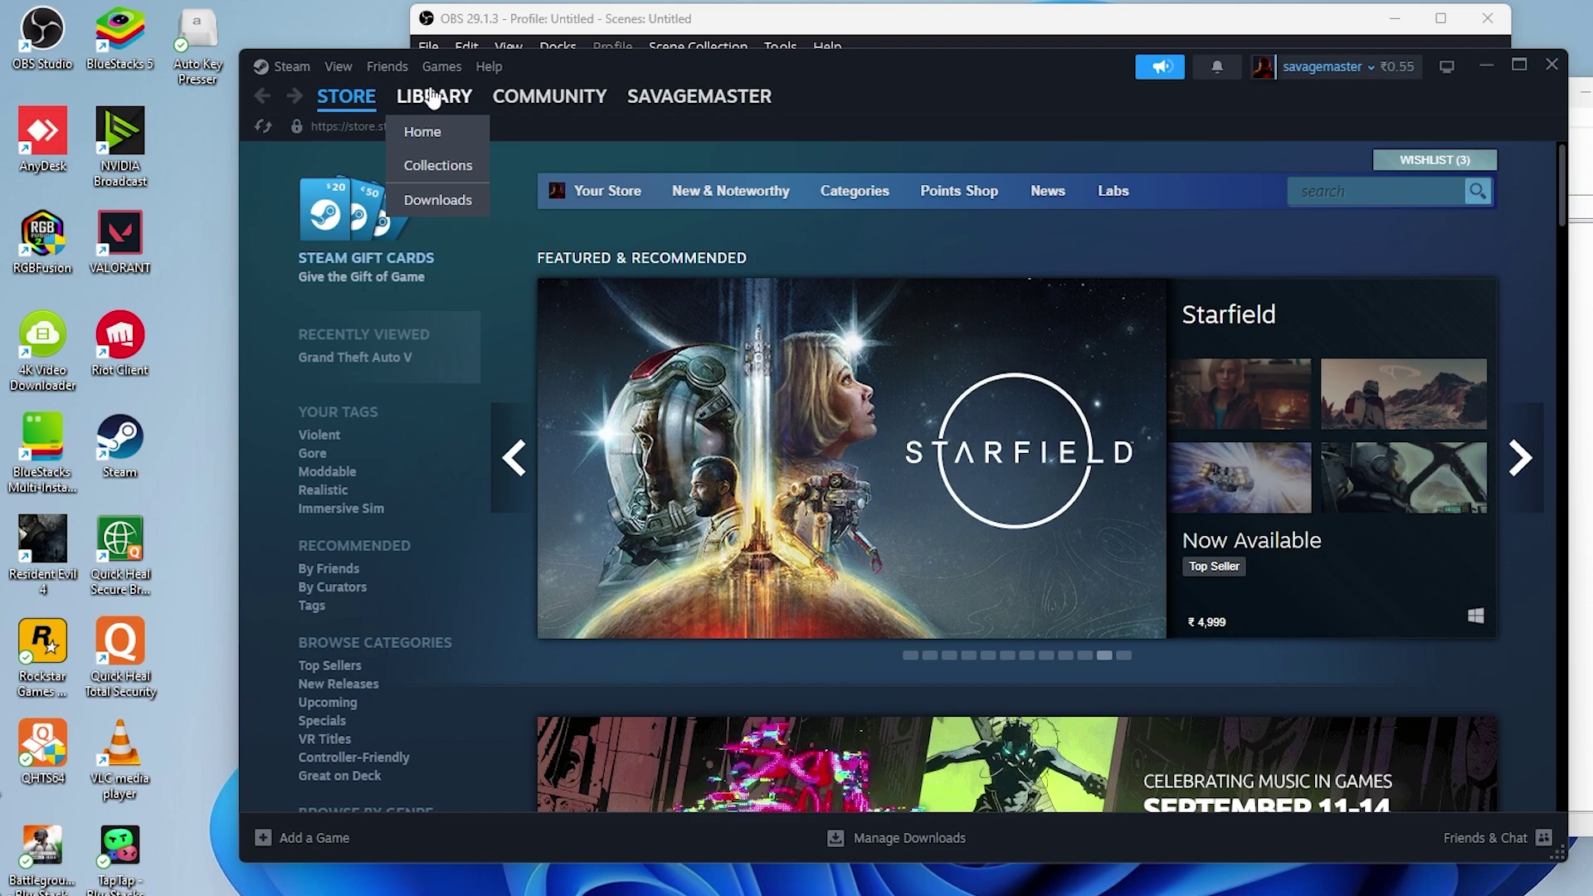
left_click(423, 141)
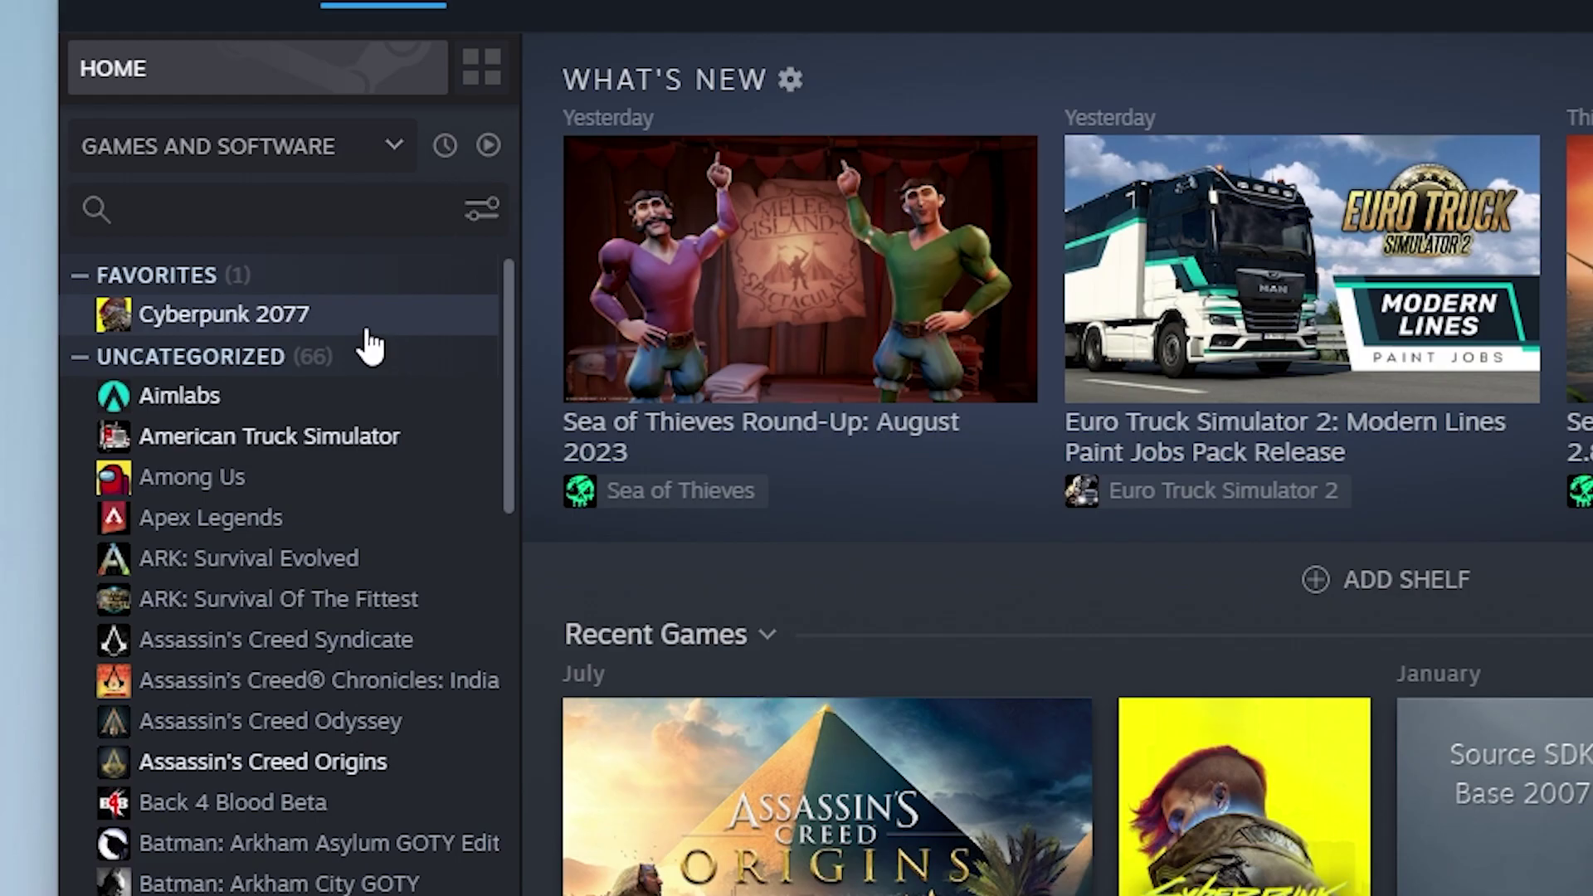
left_click(425, 303)
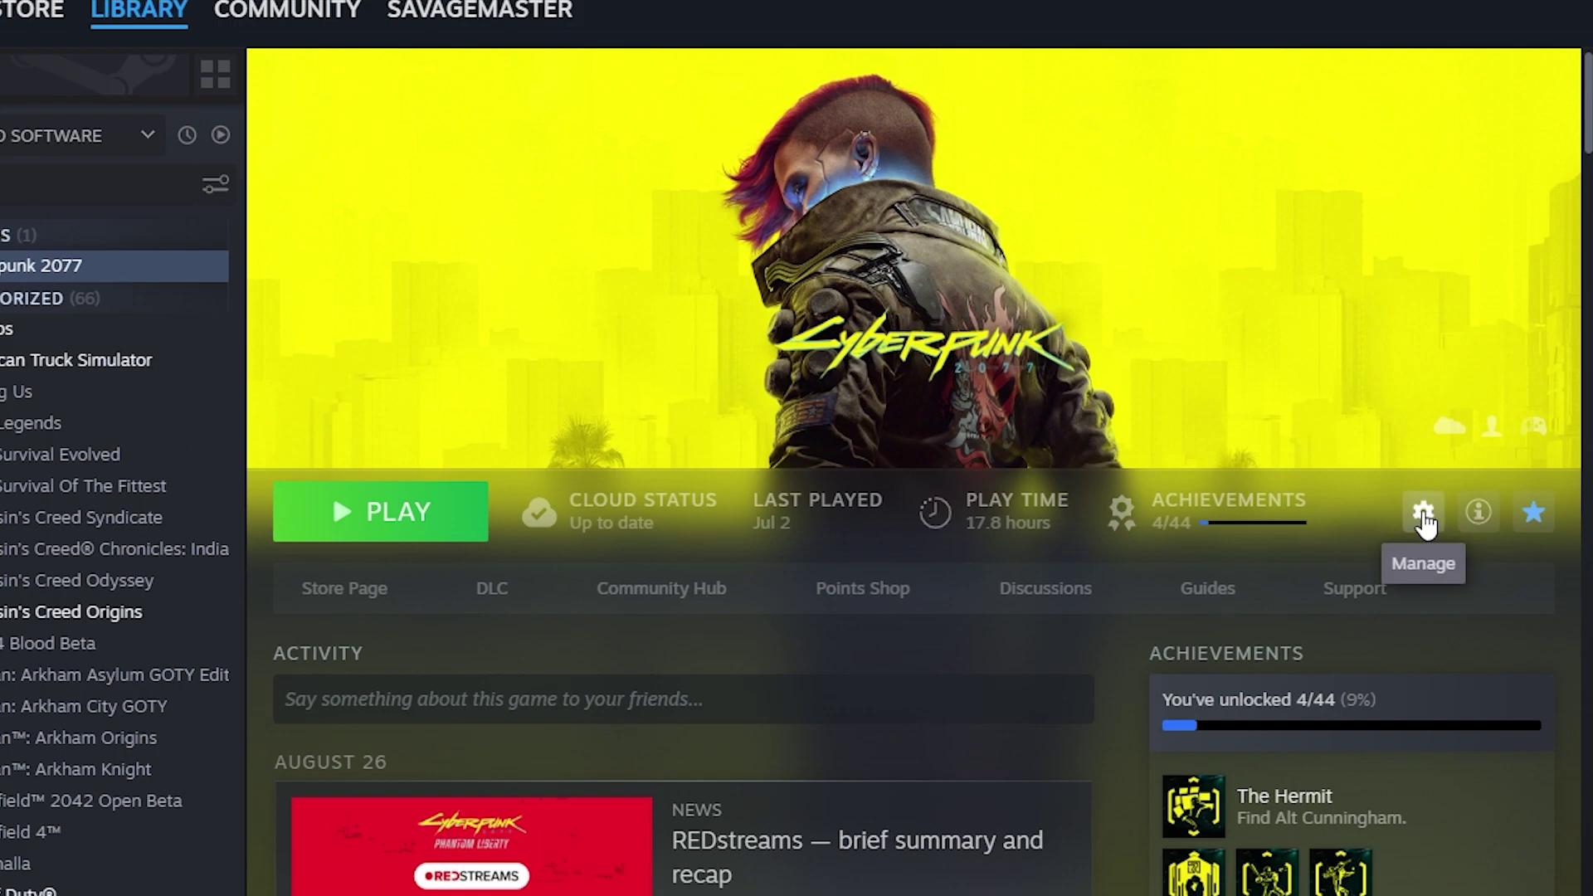
- Browse Cyberpunk 2077's local files from Steam, minimise Steam and close the game's folder window
left_click(1417, 516)
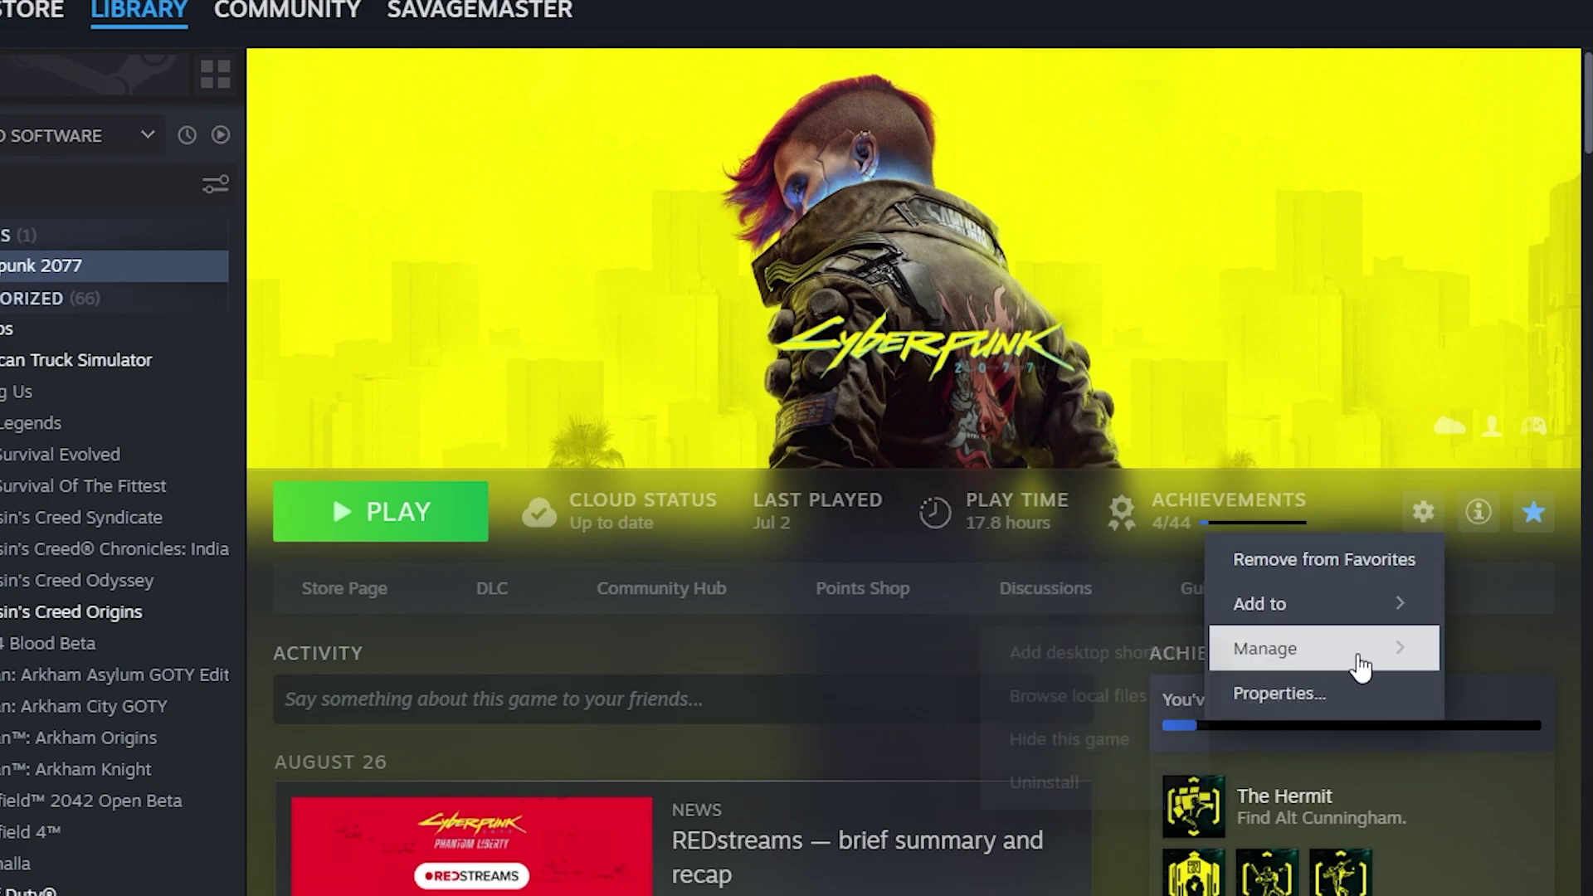
mouse_move(1304, 656)
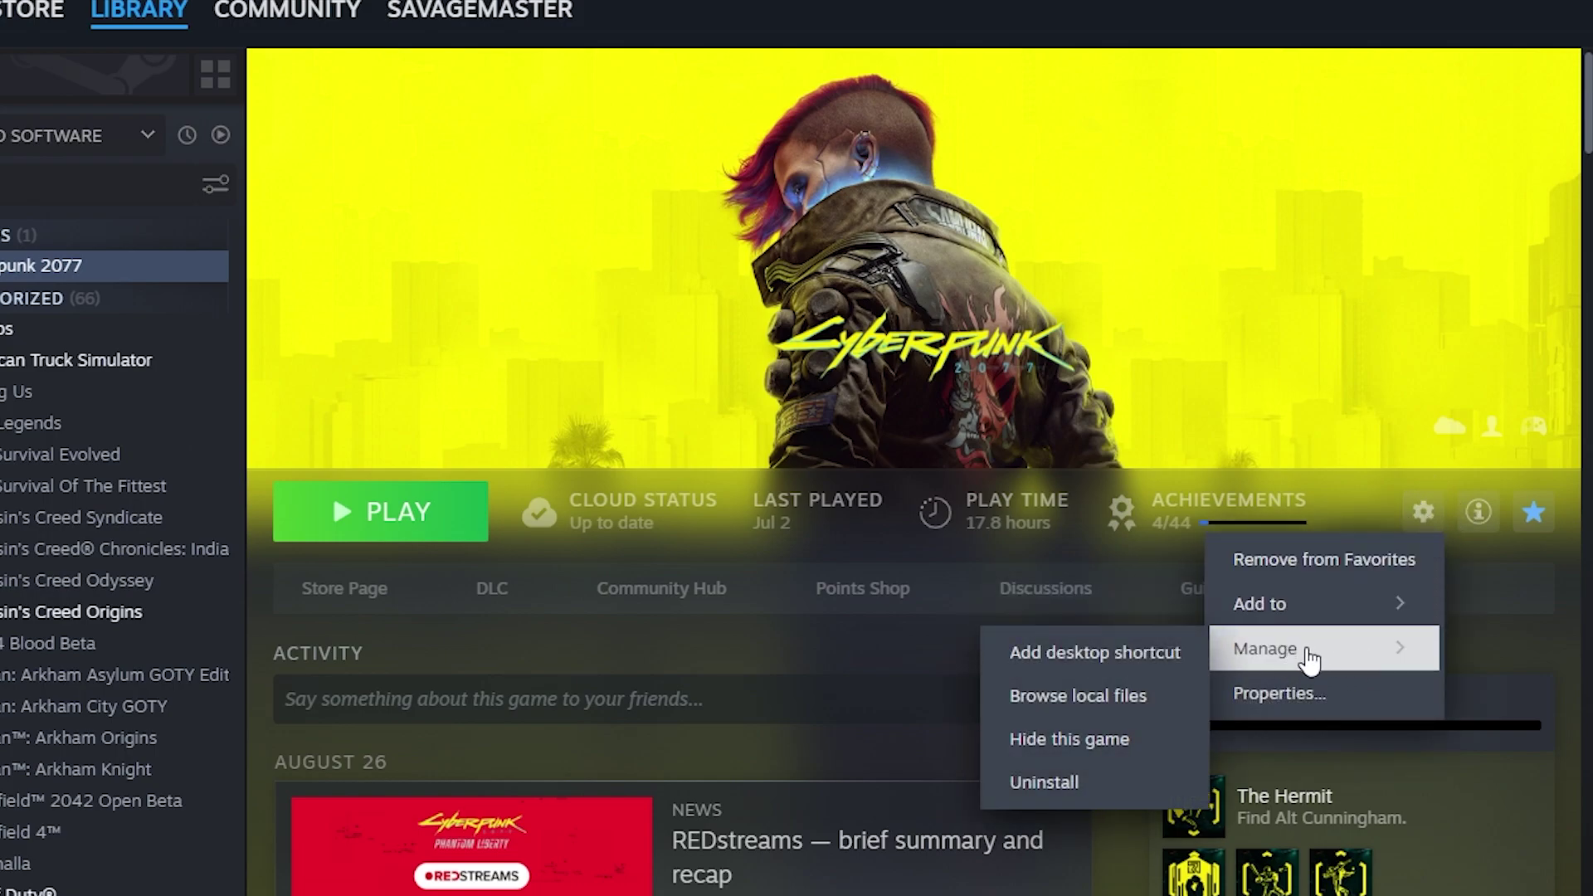
left_click(1114, 705)
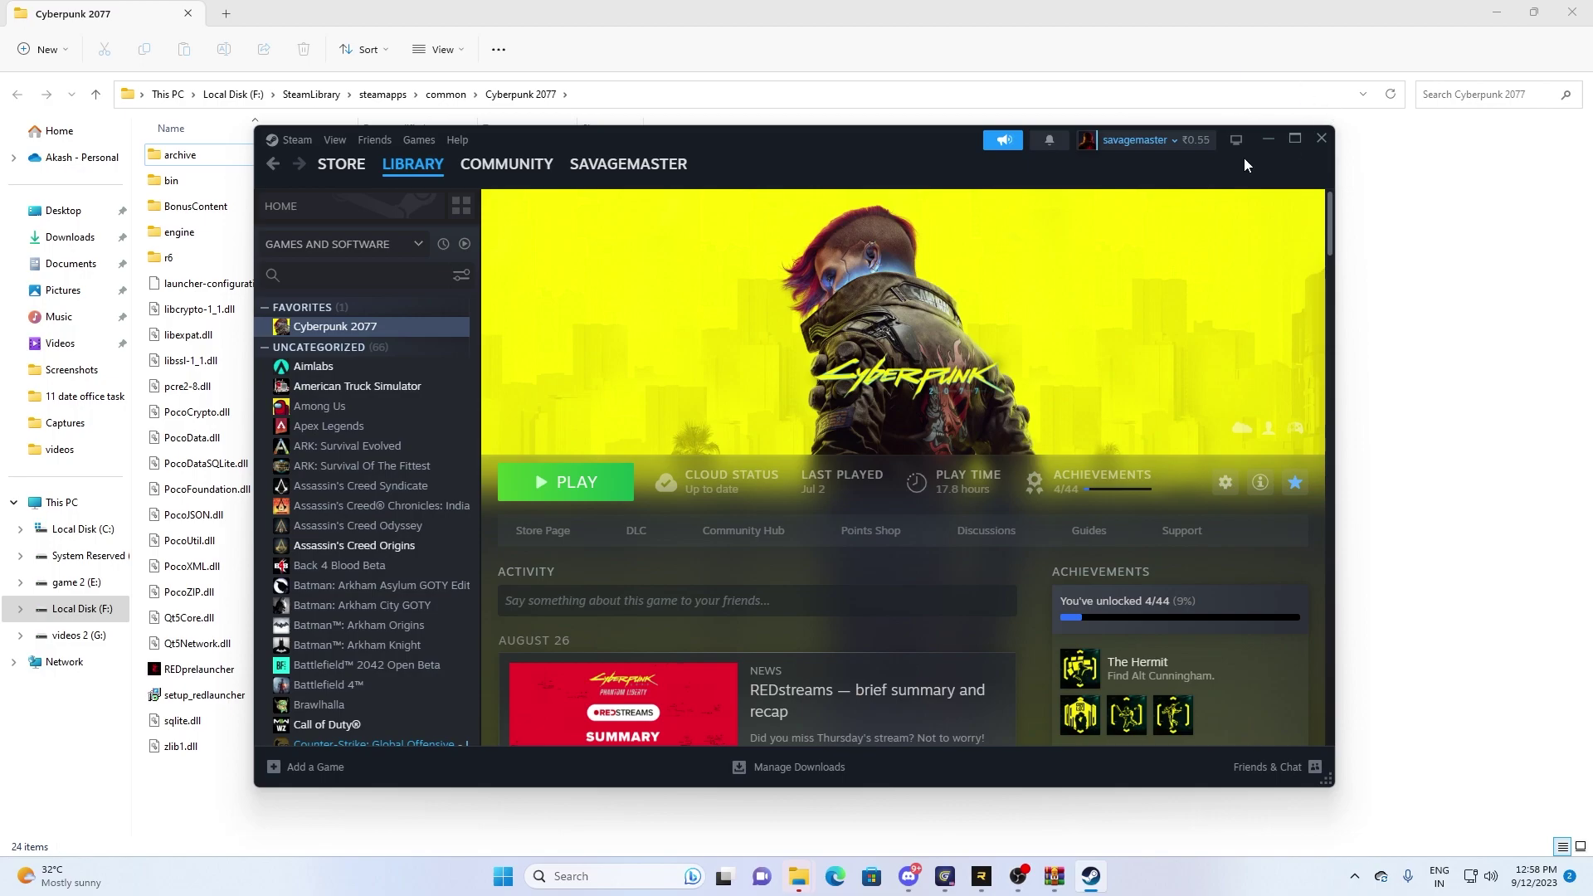
left_click(1274, 138)
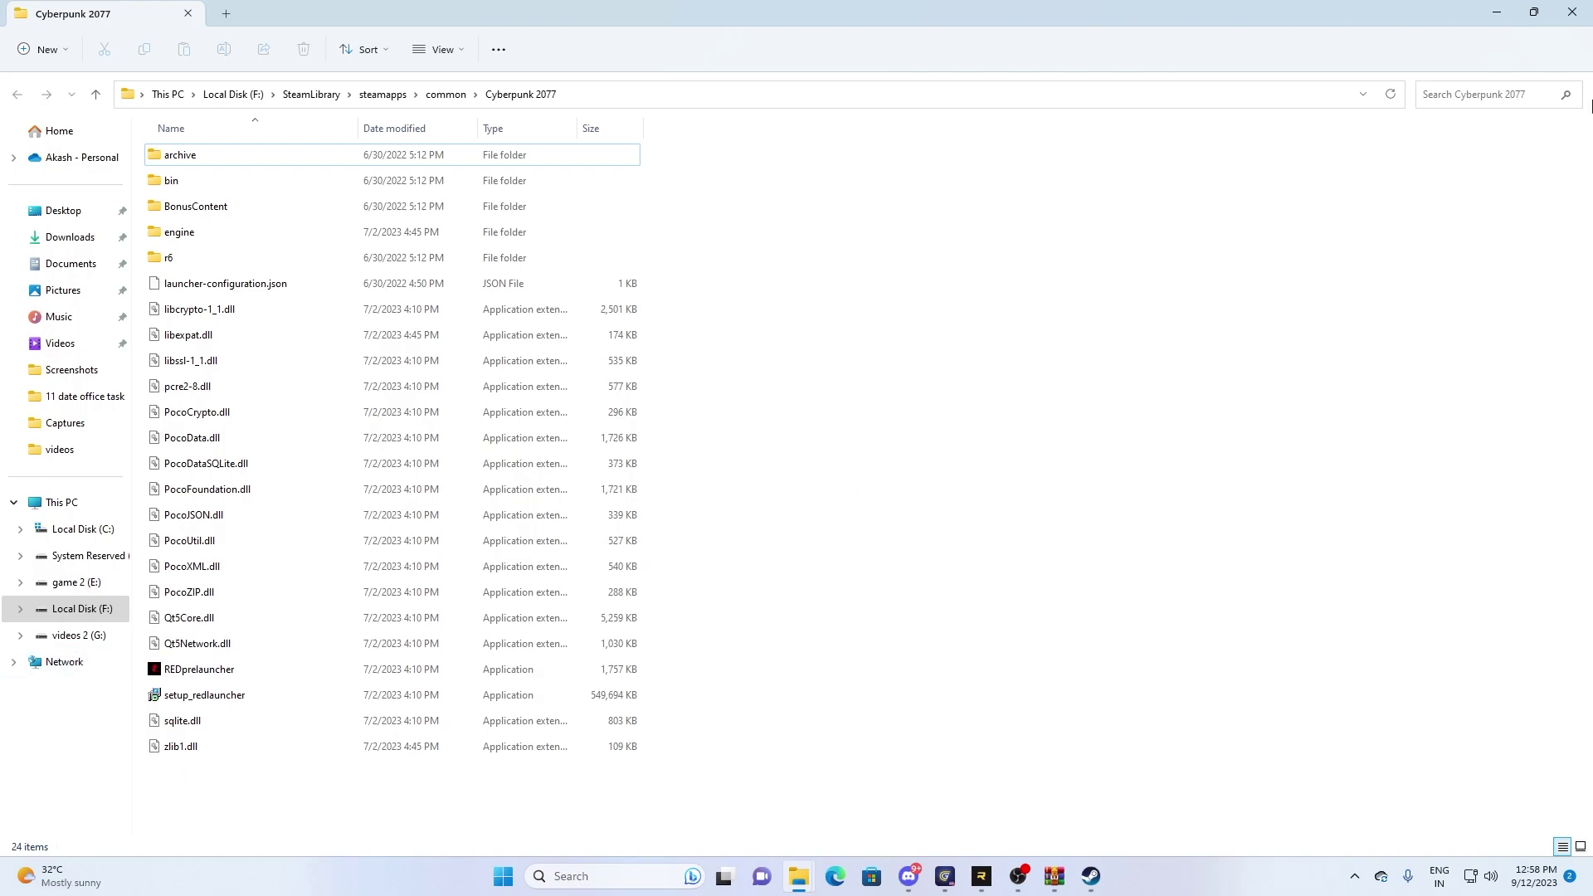
left_click(1572, 11)
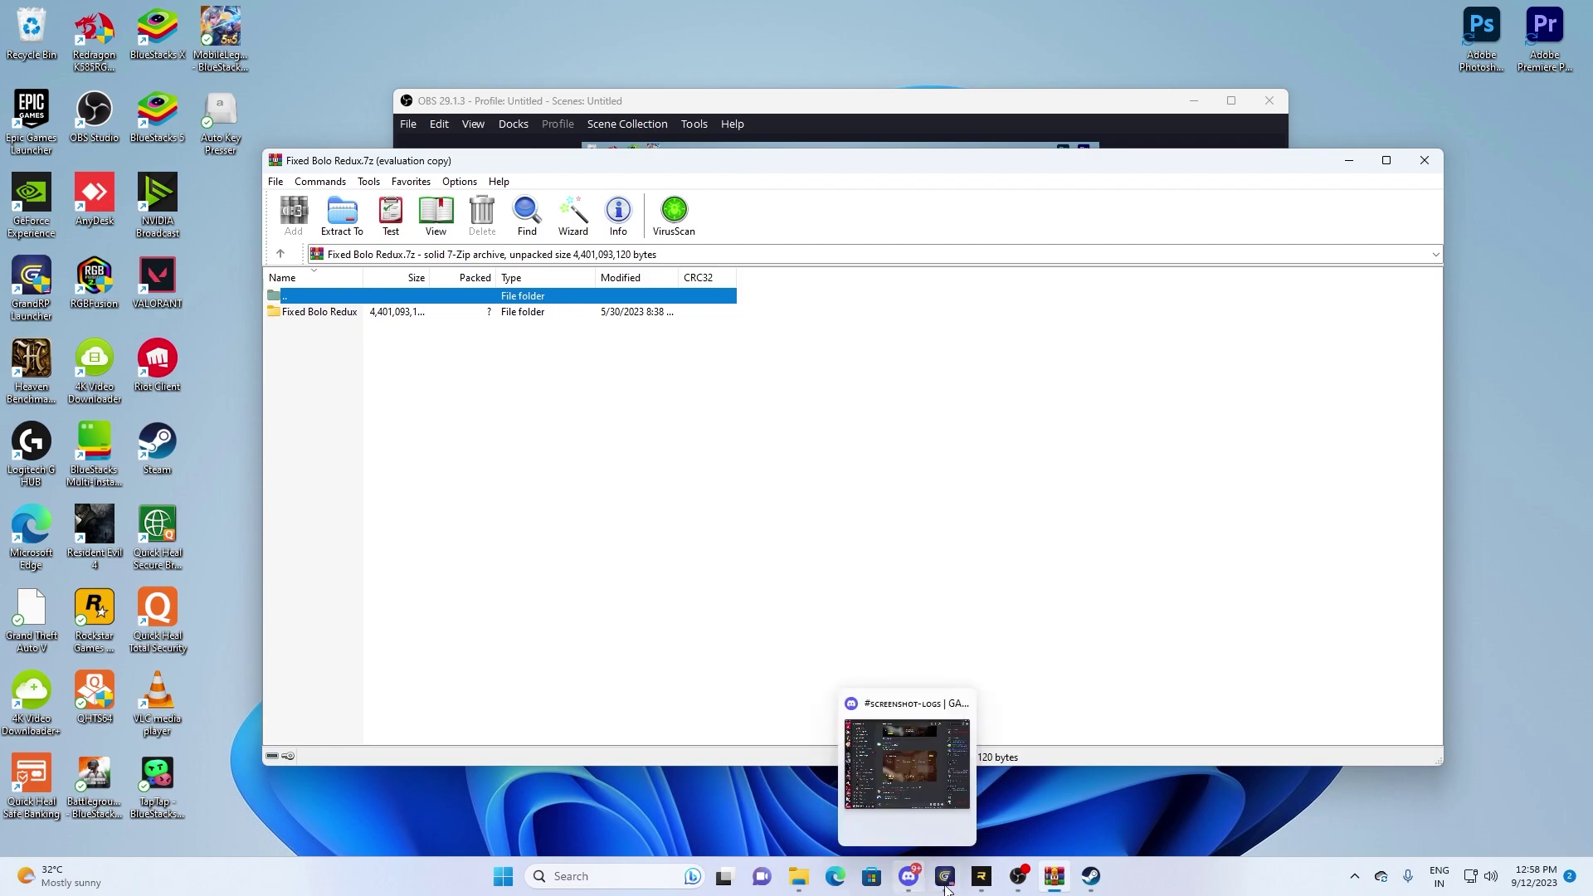
- Switch to the Epic Games Launcher's library and go to page 6 of the owned games
left_click(1353, 878)
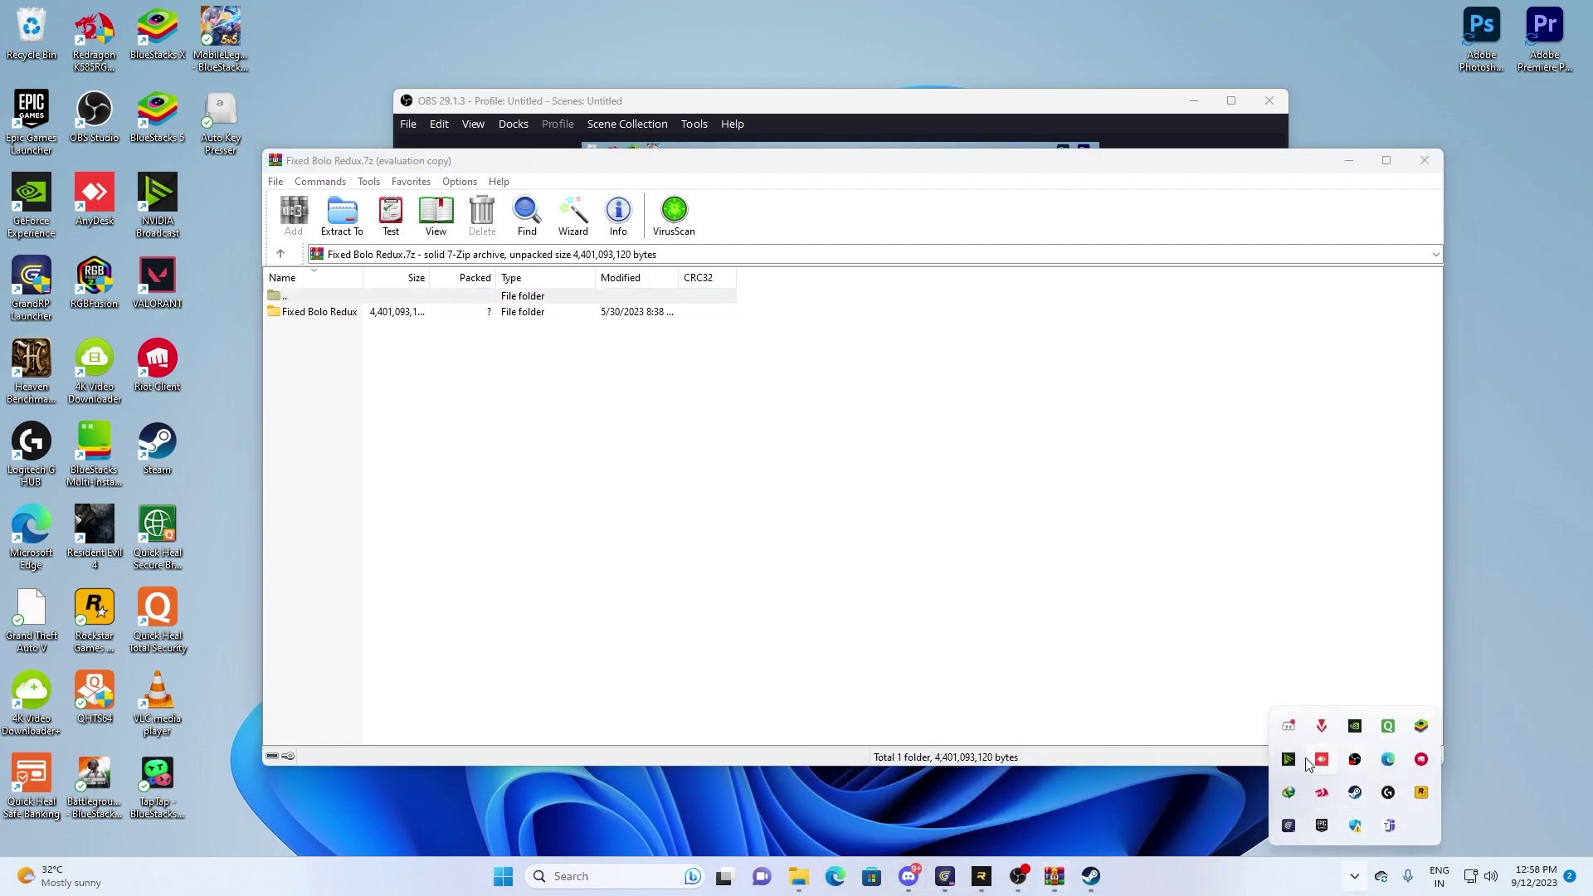
right_click(1320, 826)
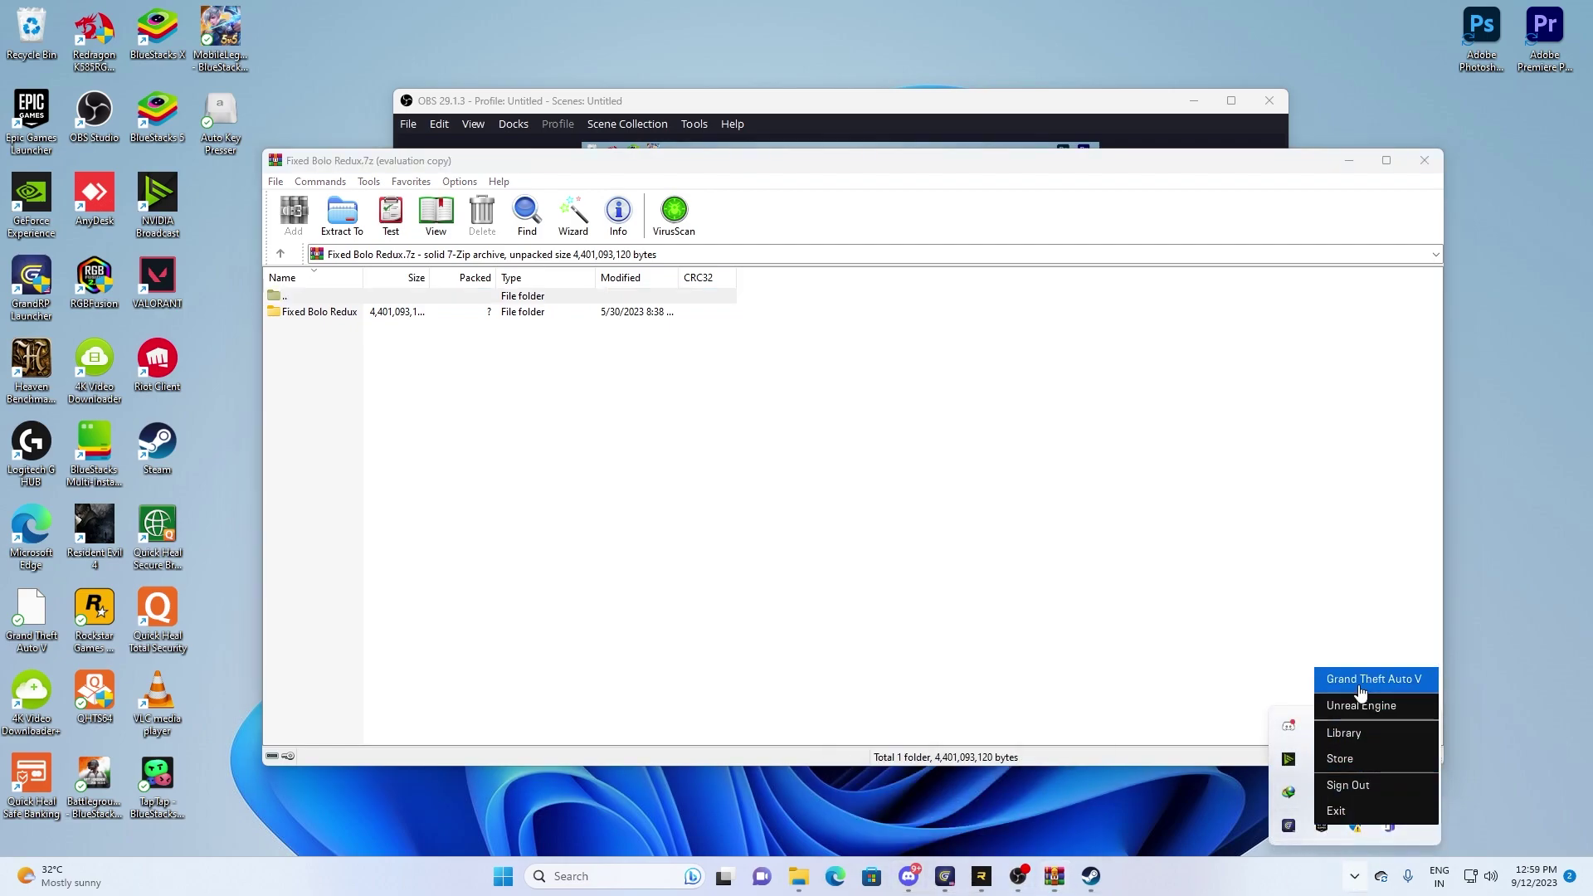
left_click(1352, 734)
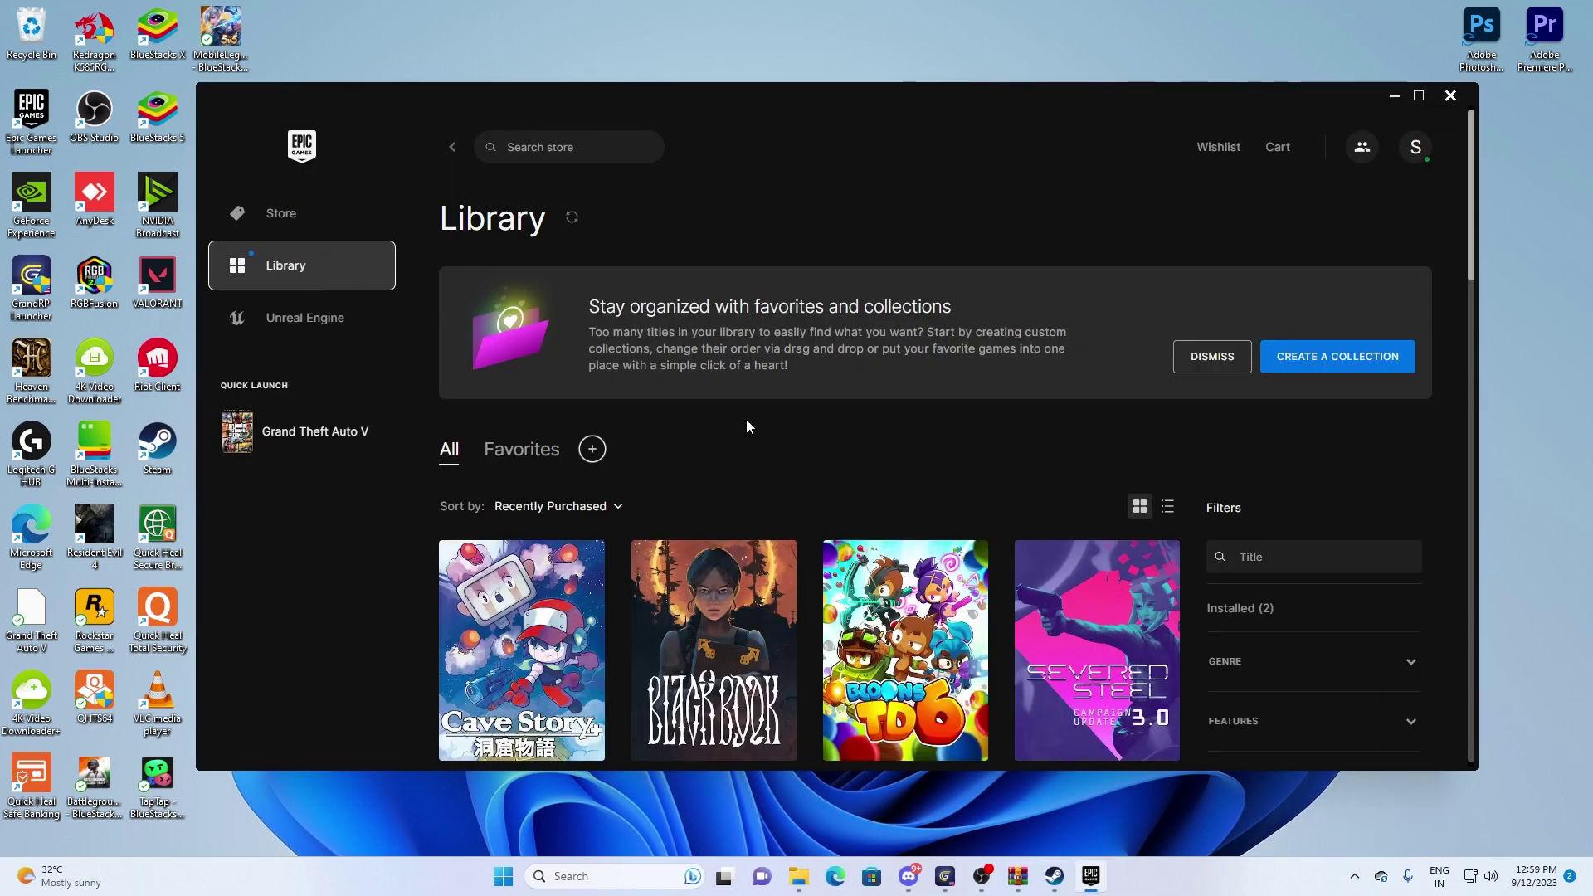
scroll(937, 569, "down", 4)
scroll(936, 569, "down", 14)
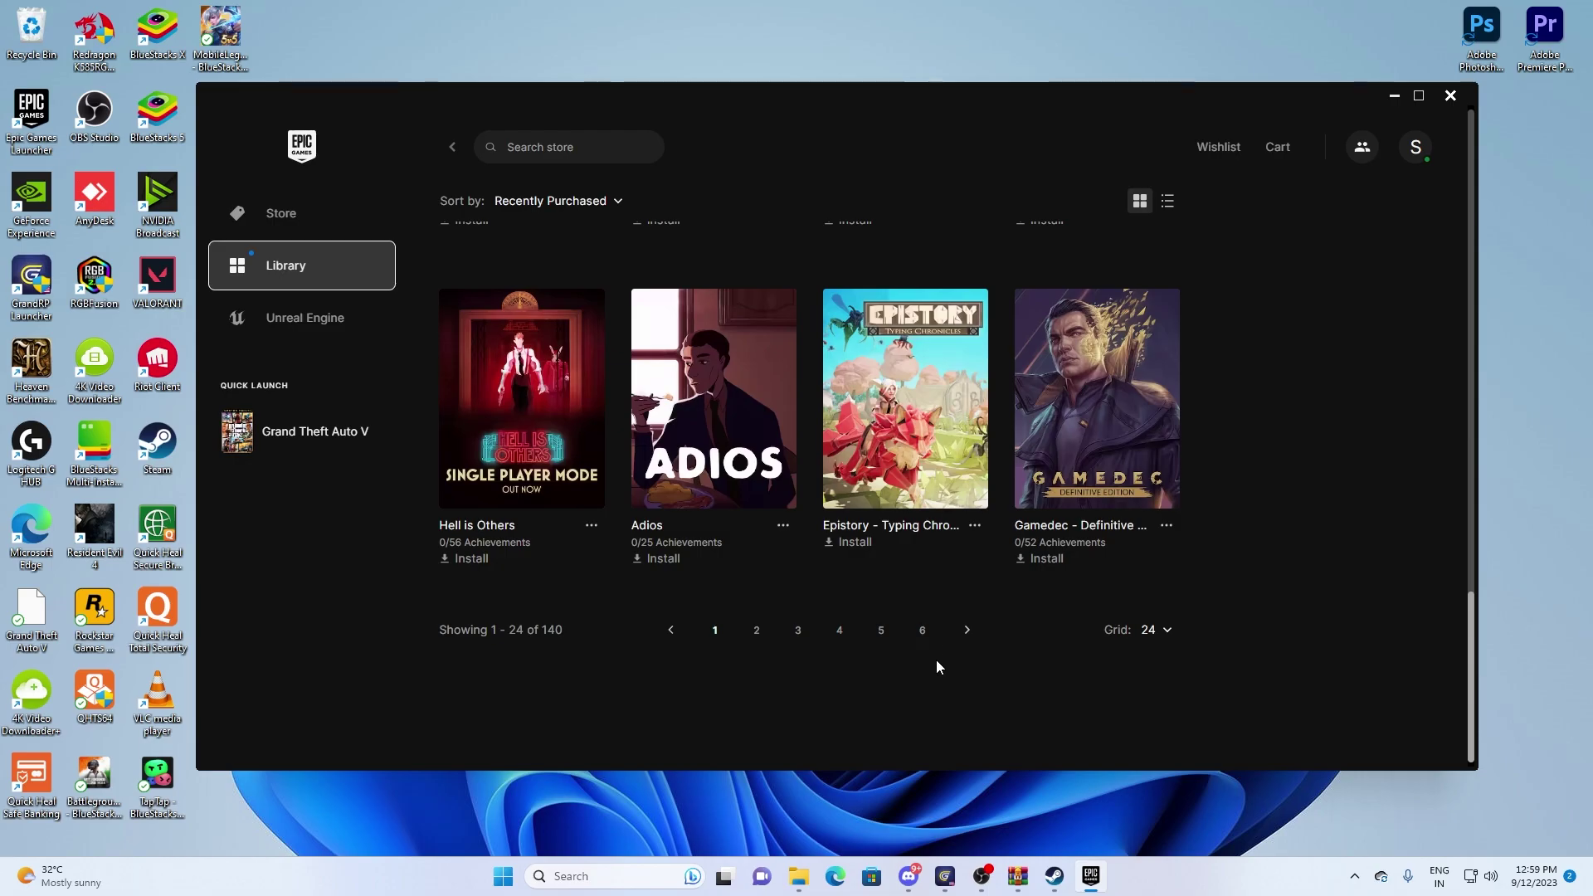
left_click(924, 633)
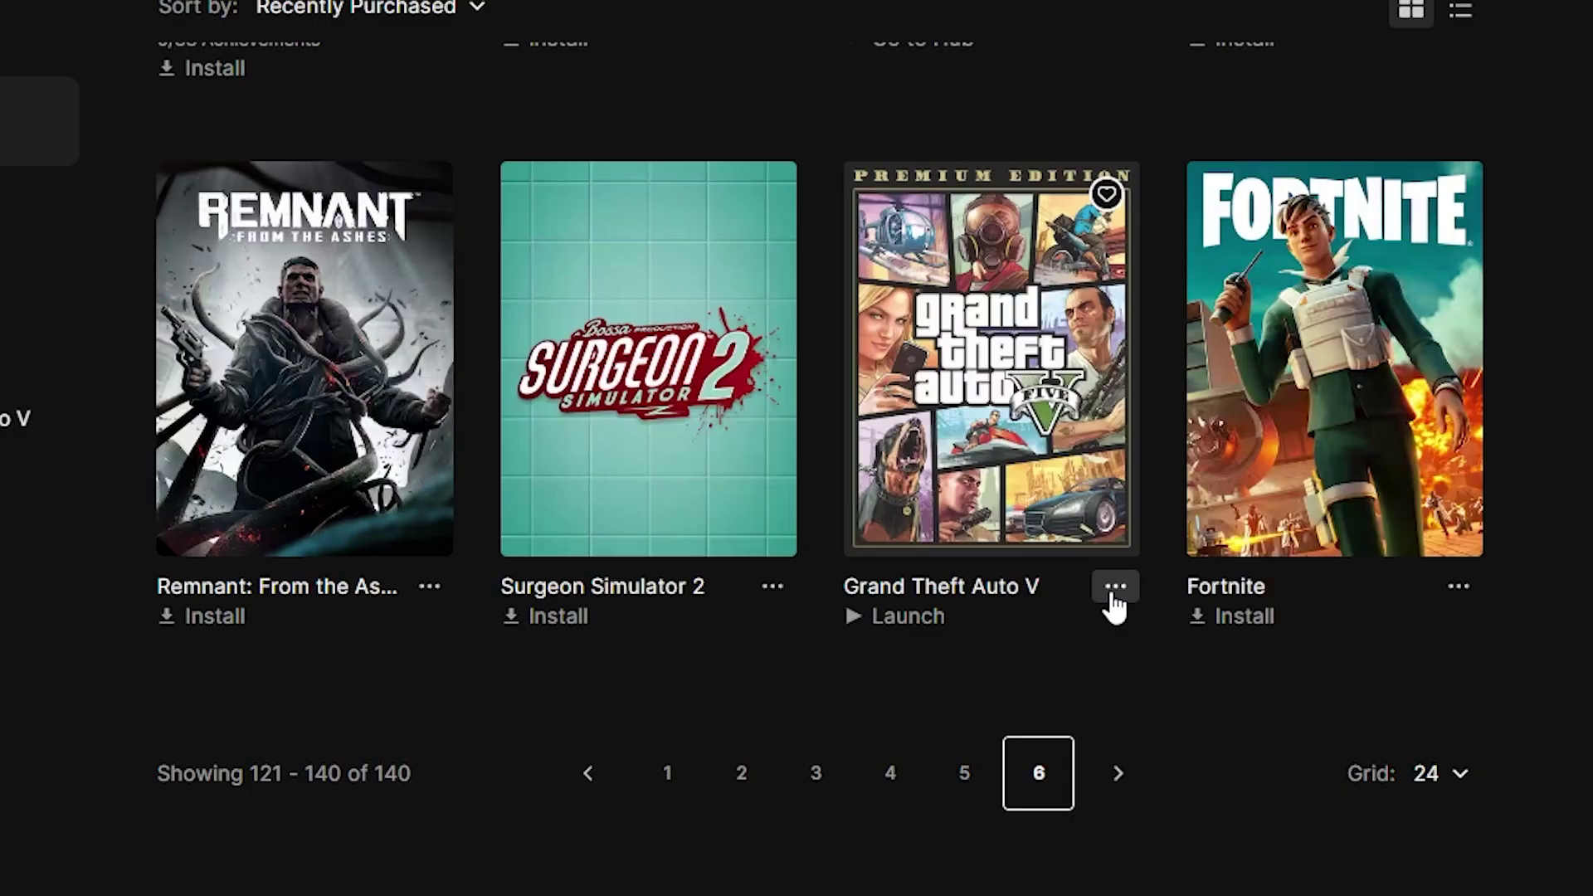
- View Grand Theft Auto V's installation folder through its Epic management options and close the folder window
left_click(1116, 590)
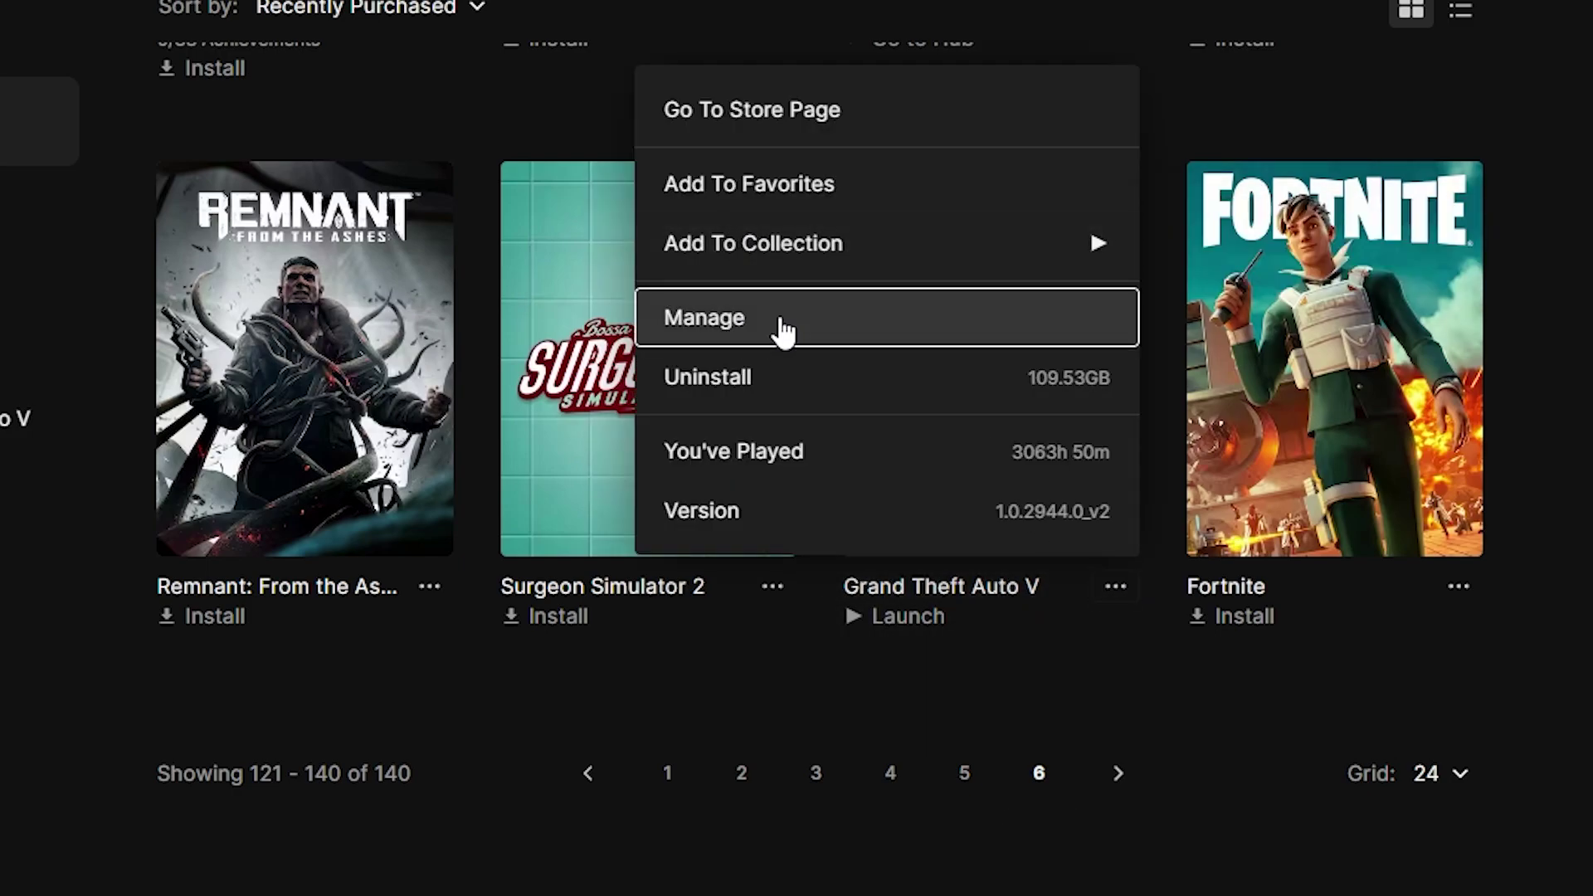
left_click(783, 328)
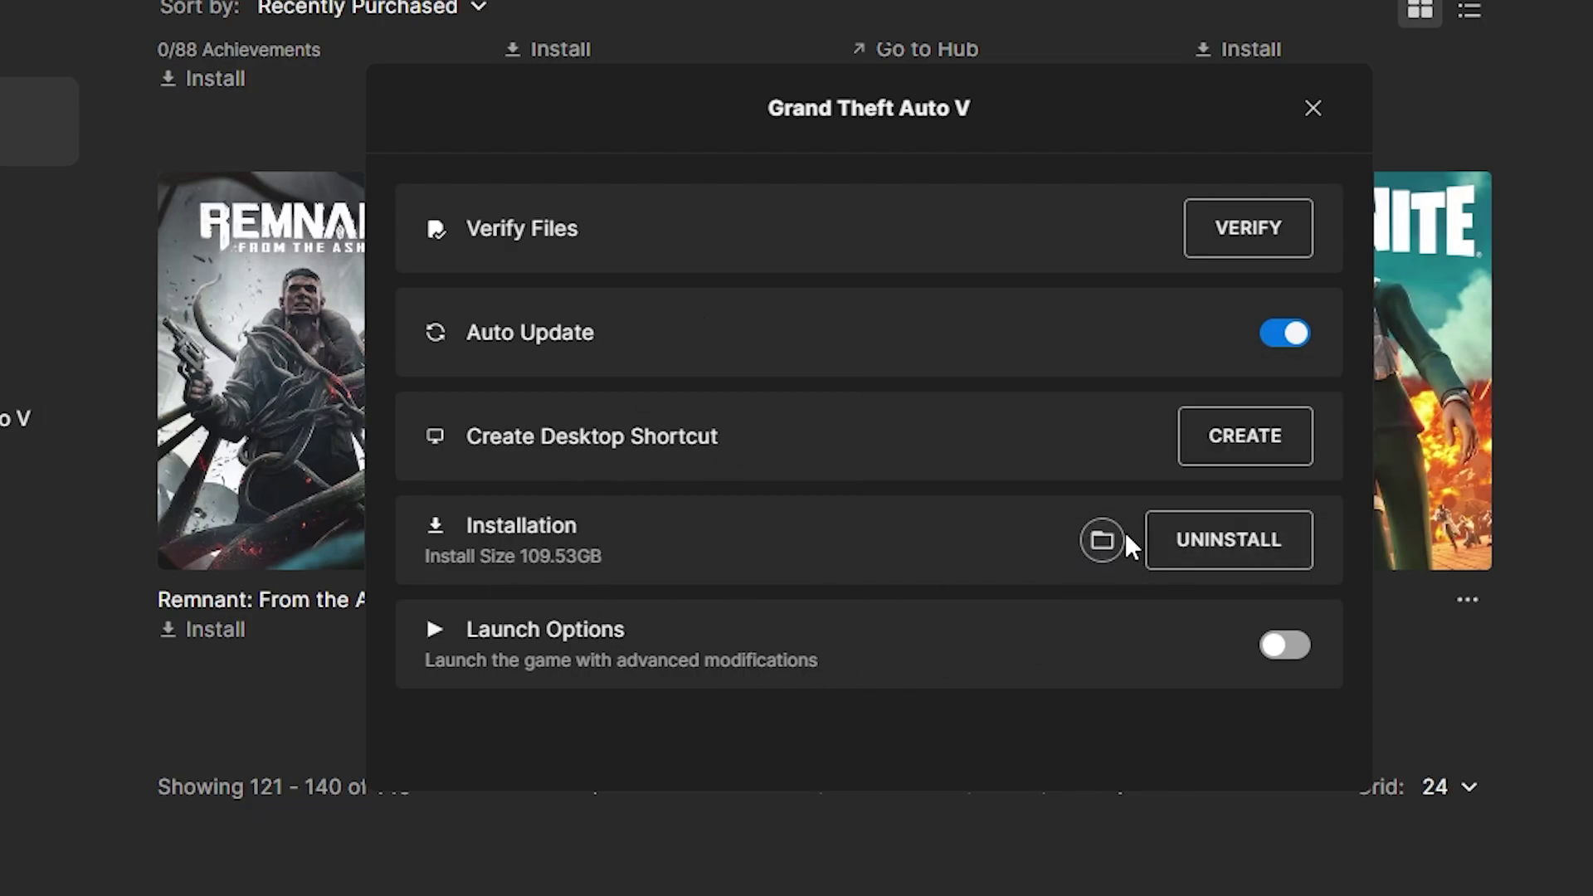
left_click(1102, 544)
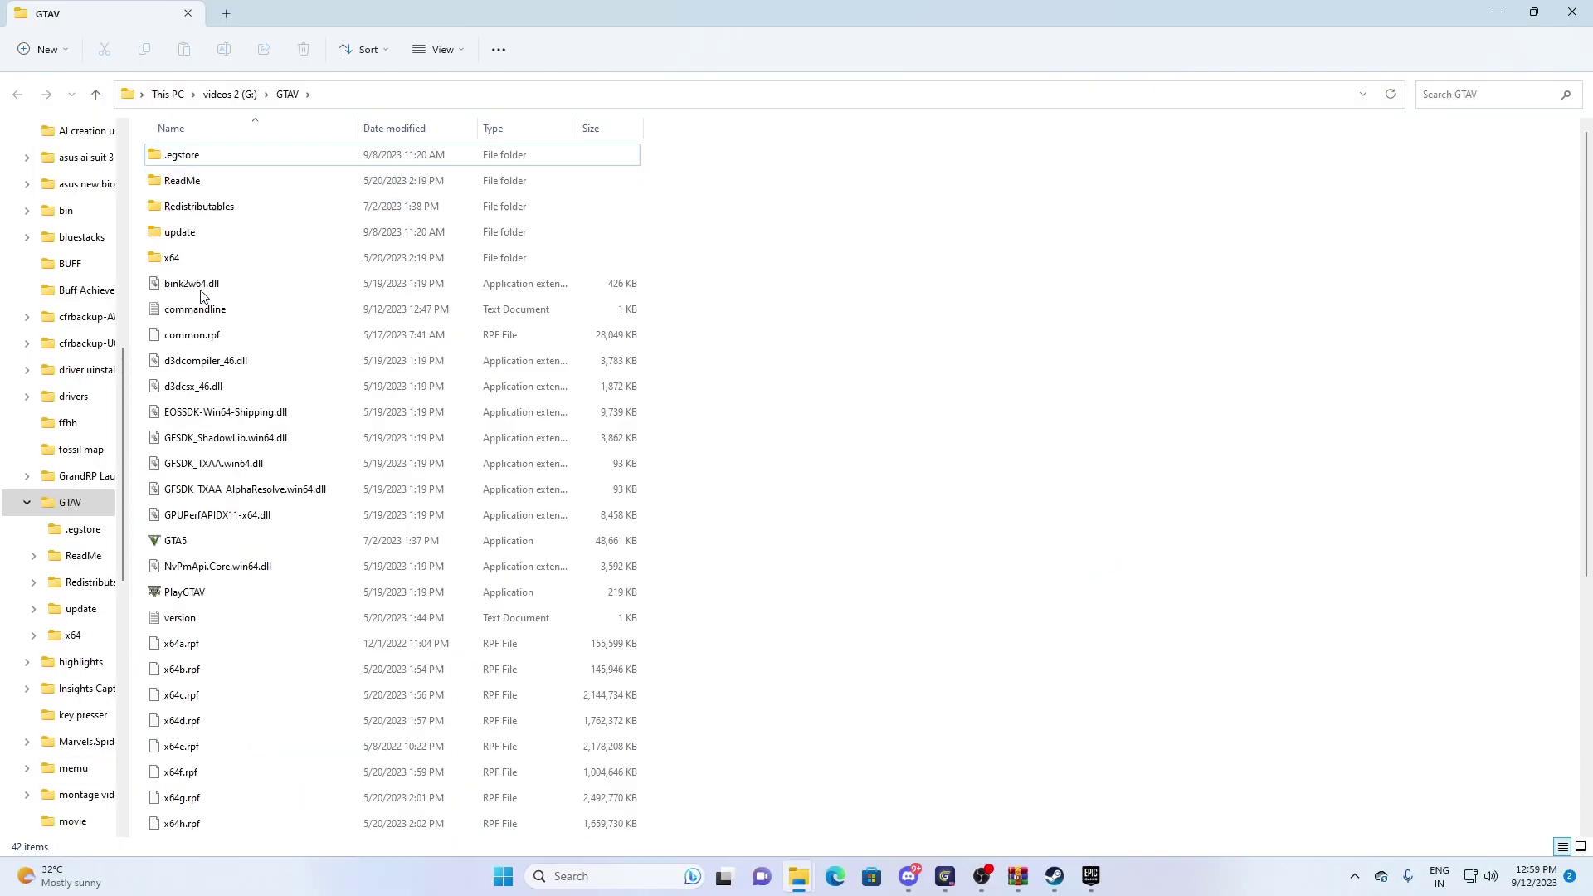
left_click(1572, 13)
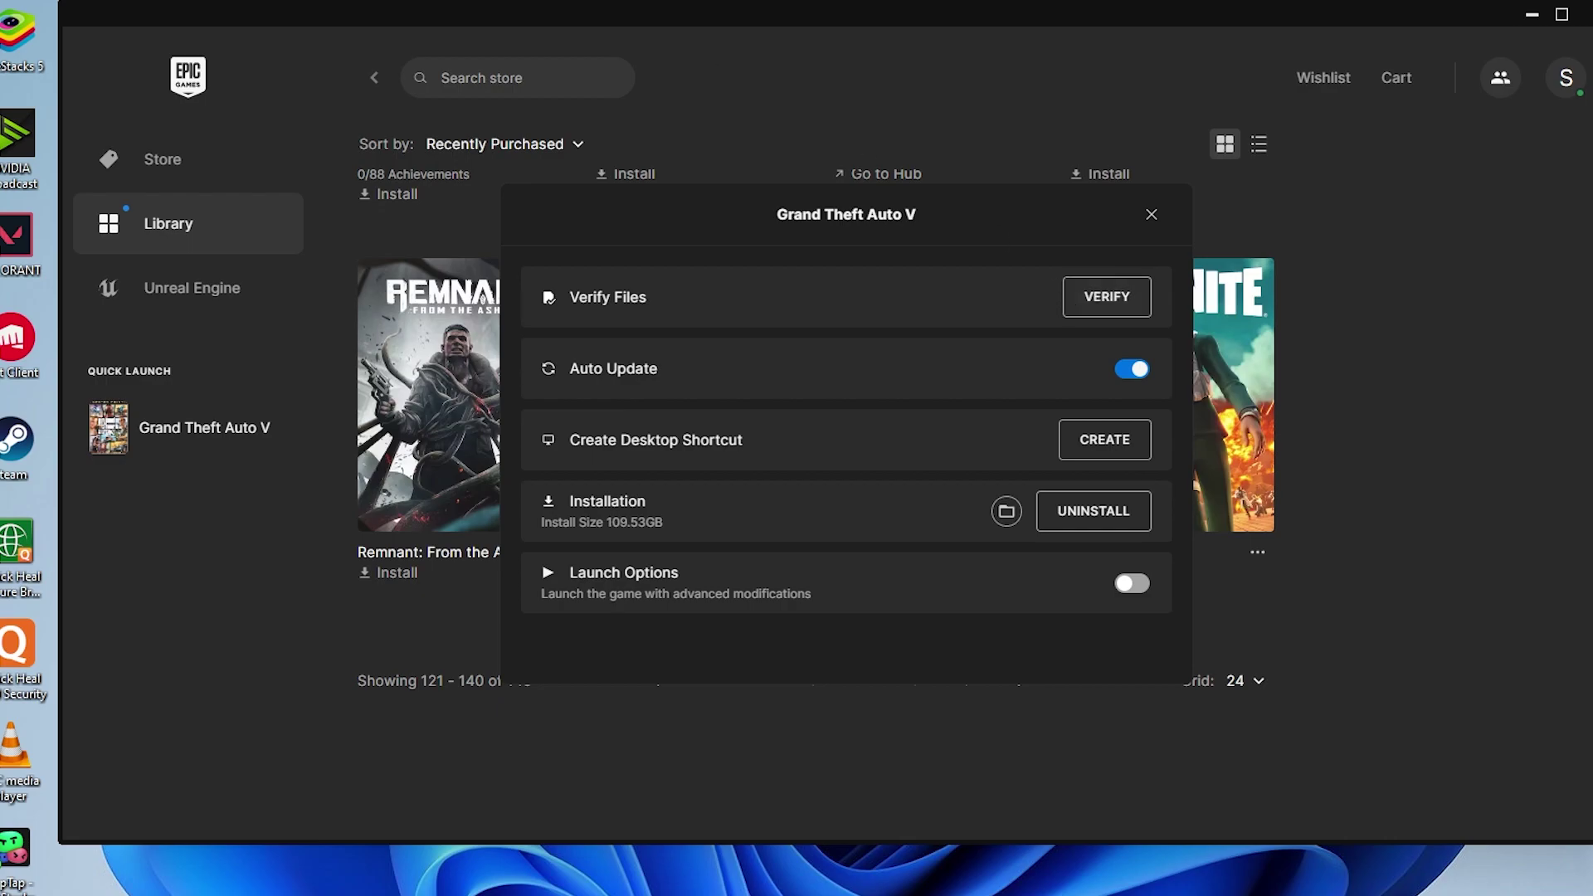
- Switch to Steam and view the Installed Files section of Cyberpunk 2077's properties
double_click(32, 455)
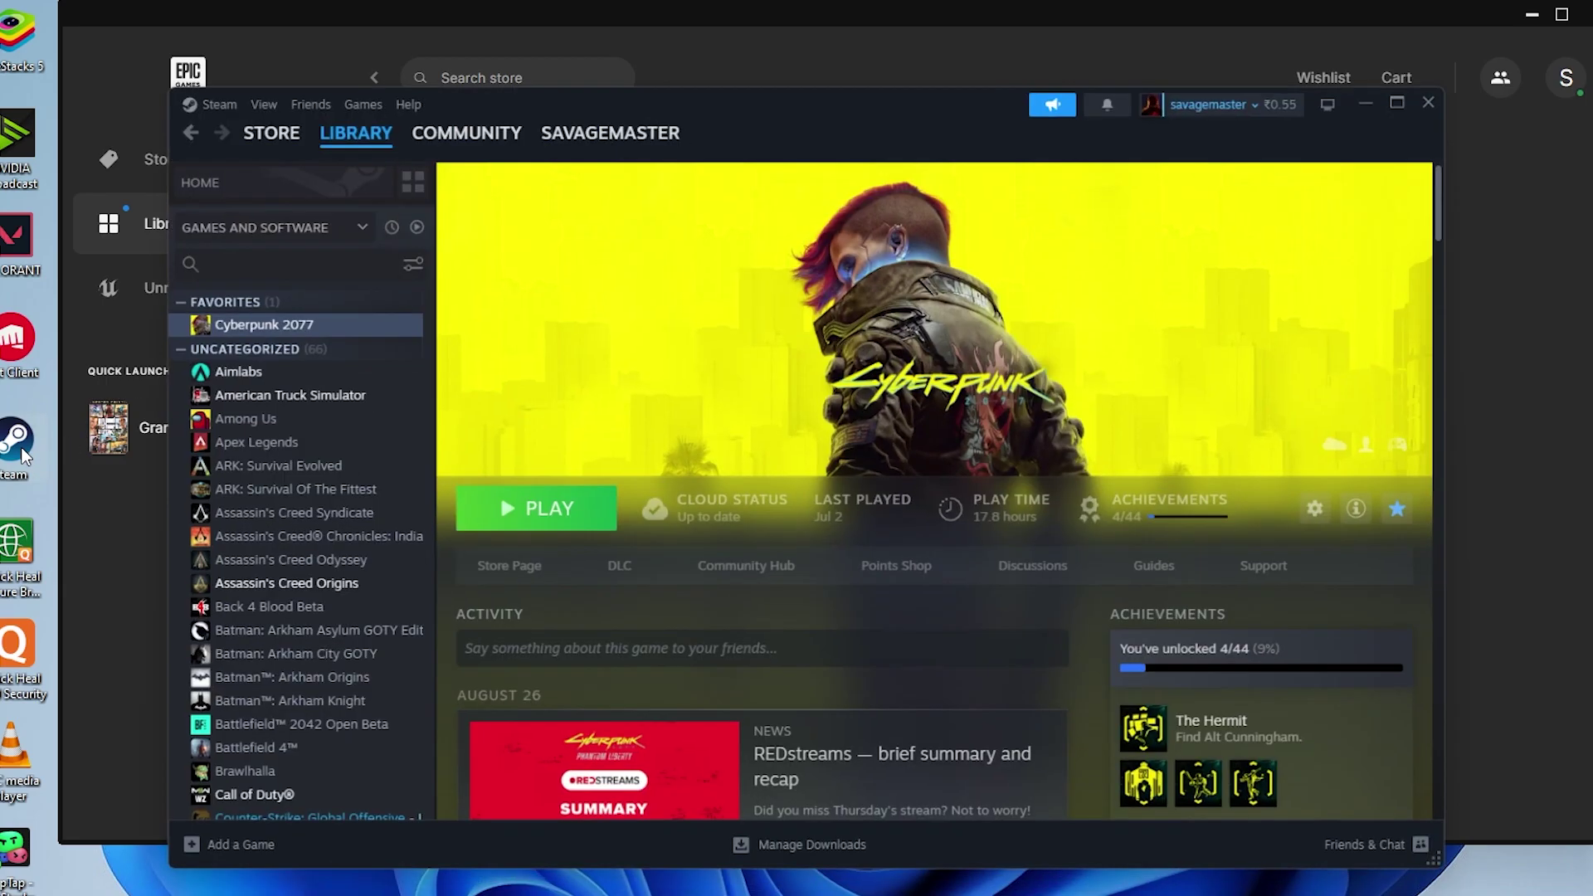
left_click(1324, 491)
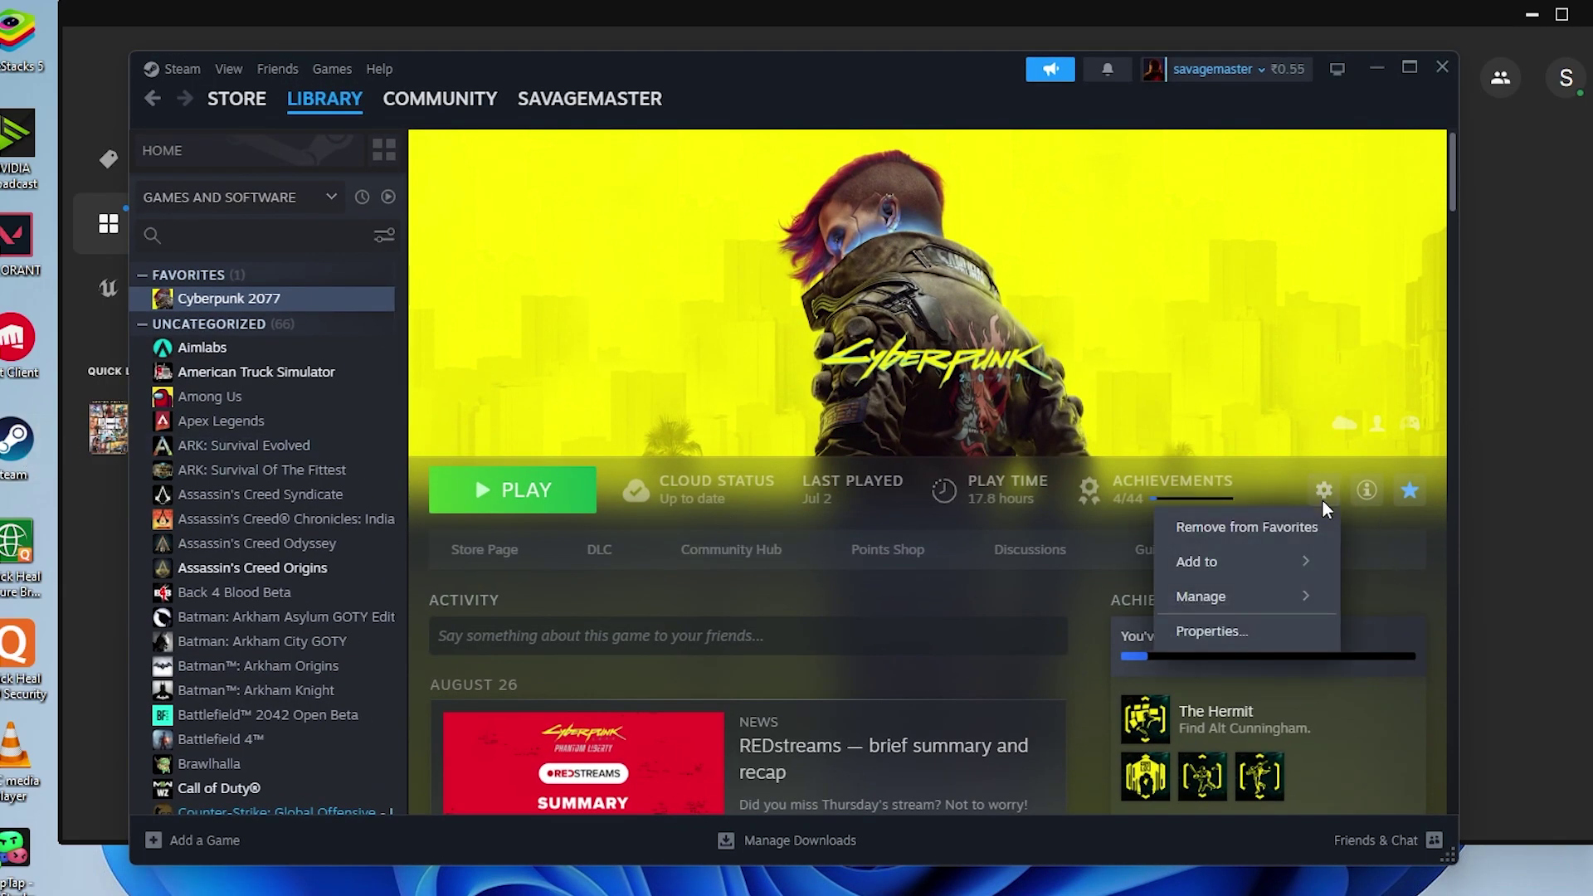
left_click(1224, 632)
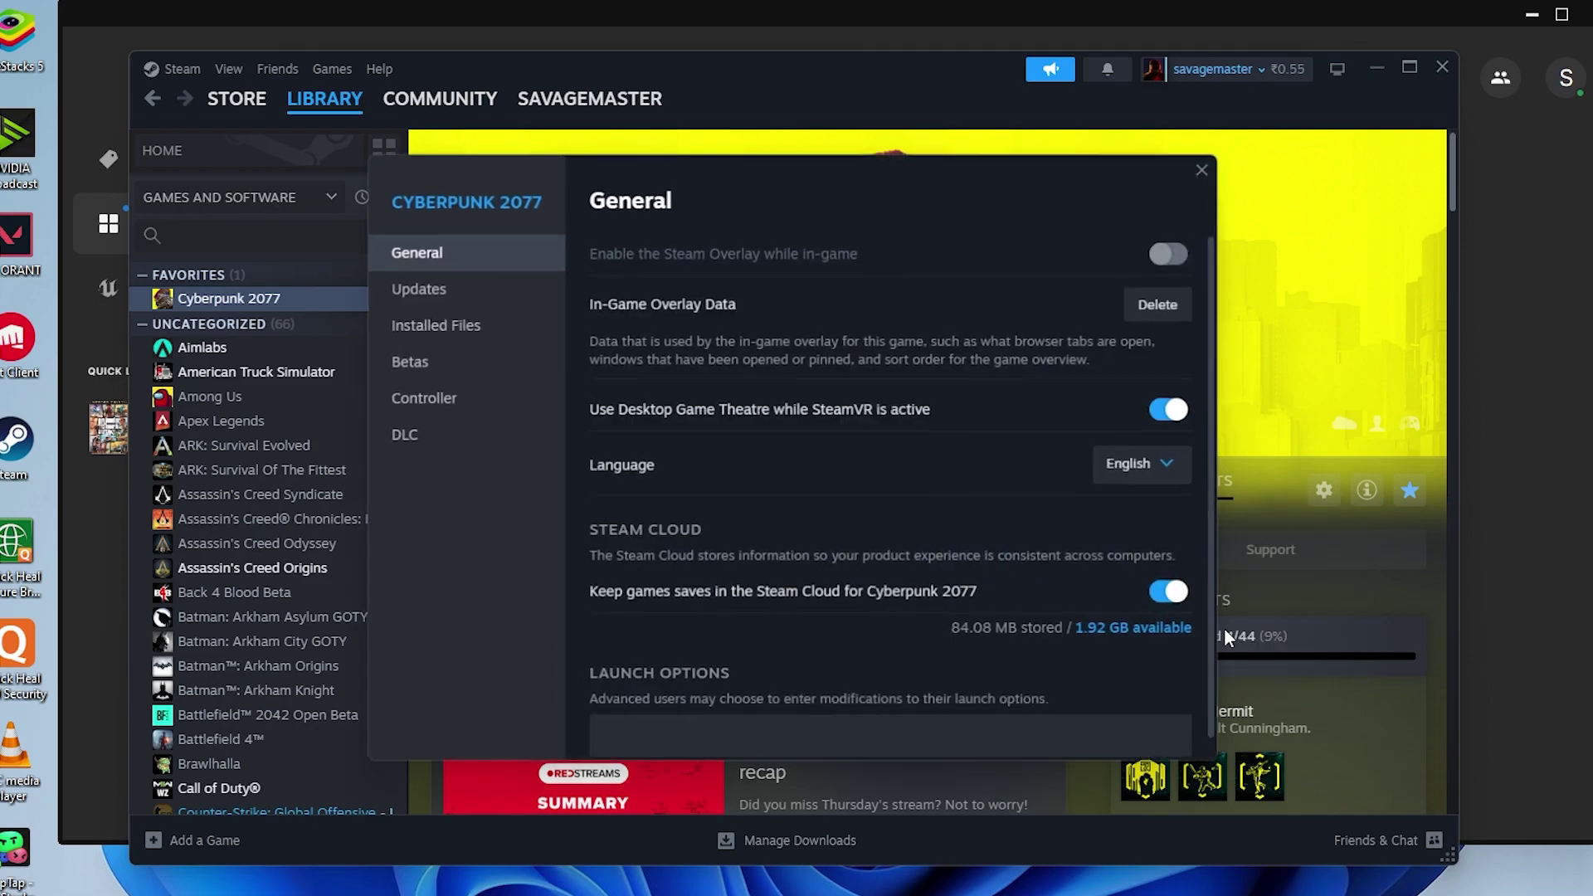
left_click(442, 328)
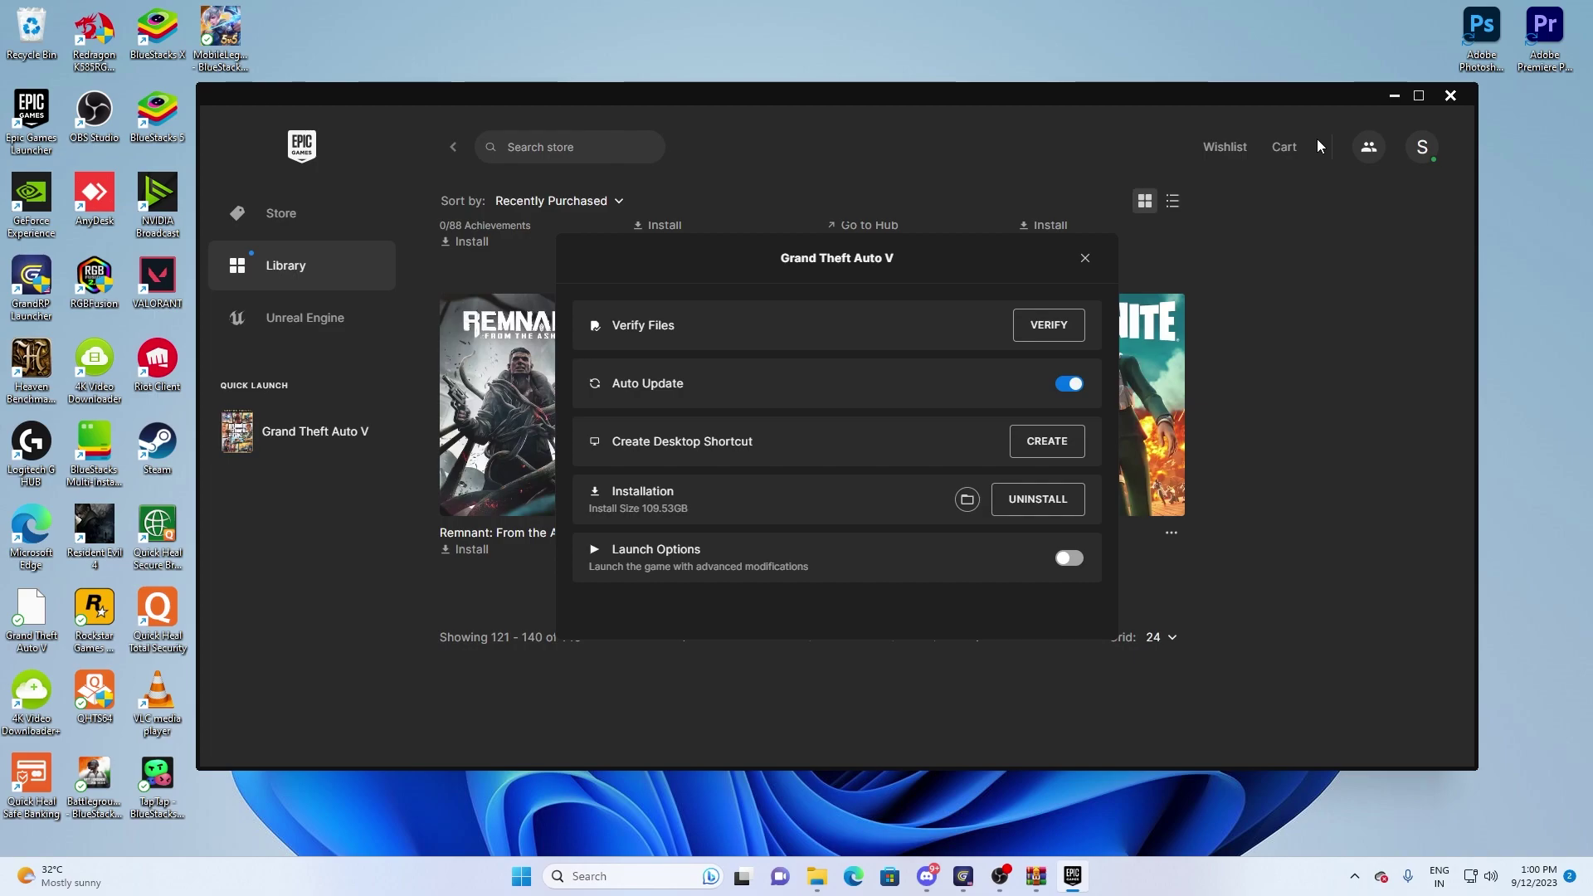
- Open Grand Theft Auto V's installation folder from its management options in the Epic Games library
left_click(1084, 258)
left_click(975, 525)
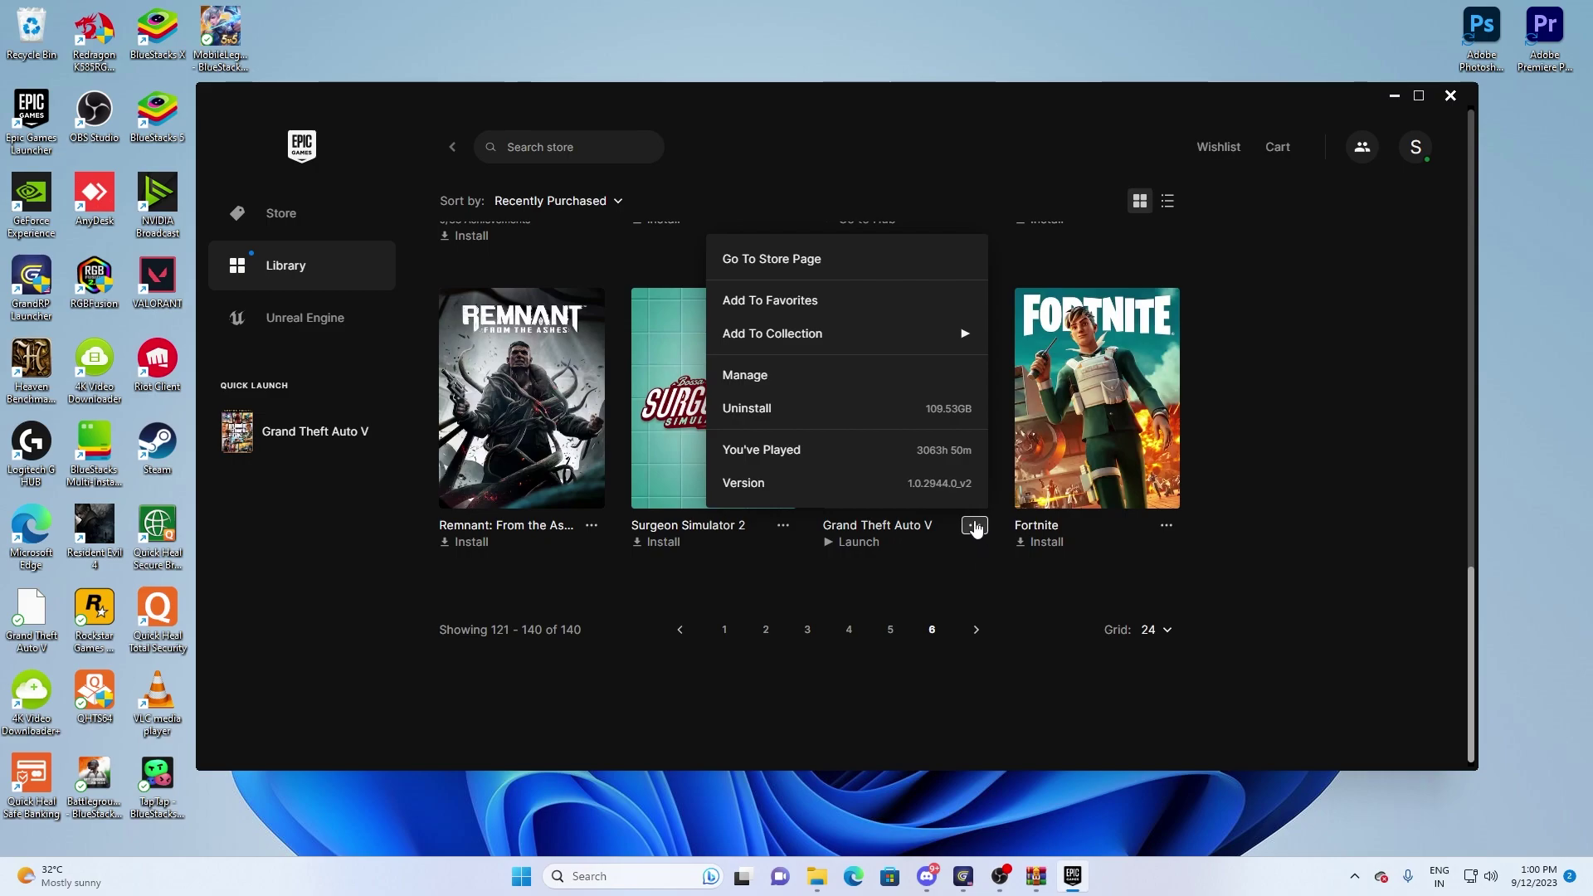
left_click(828, 380)
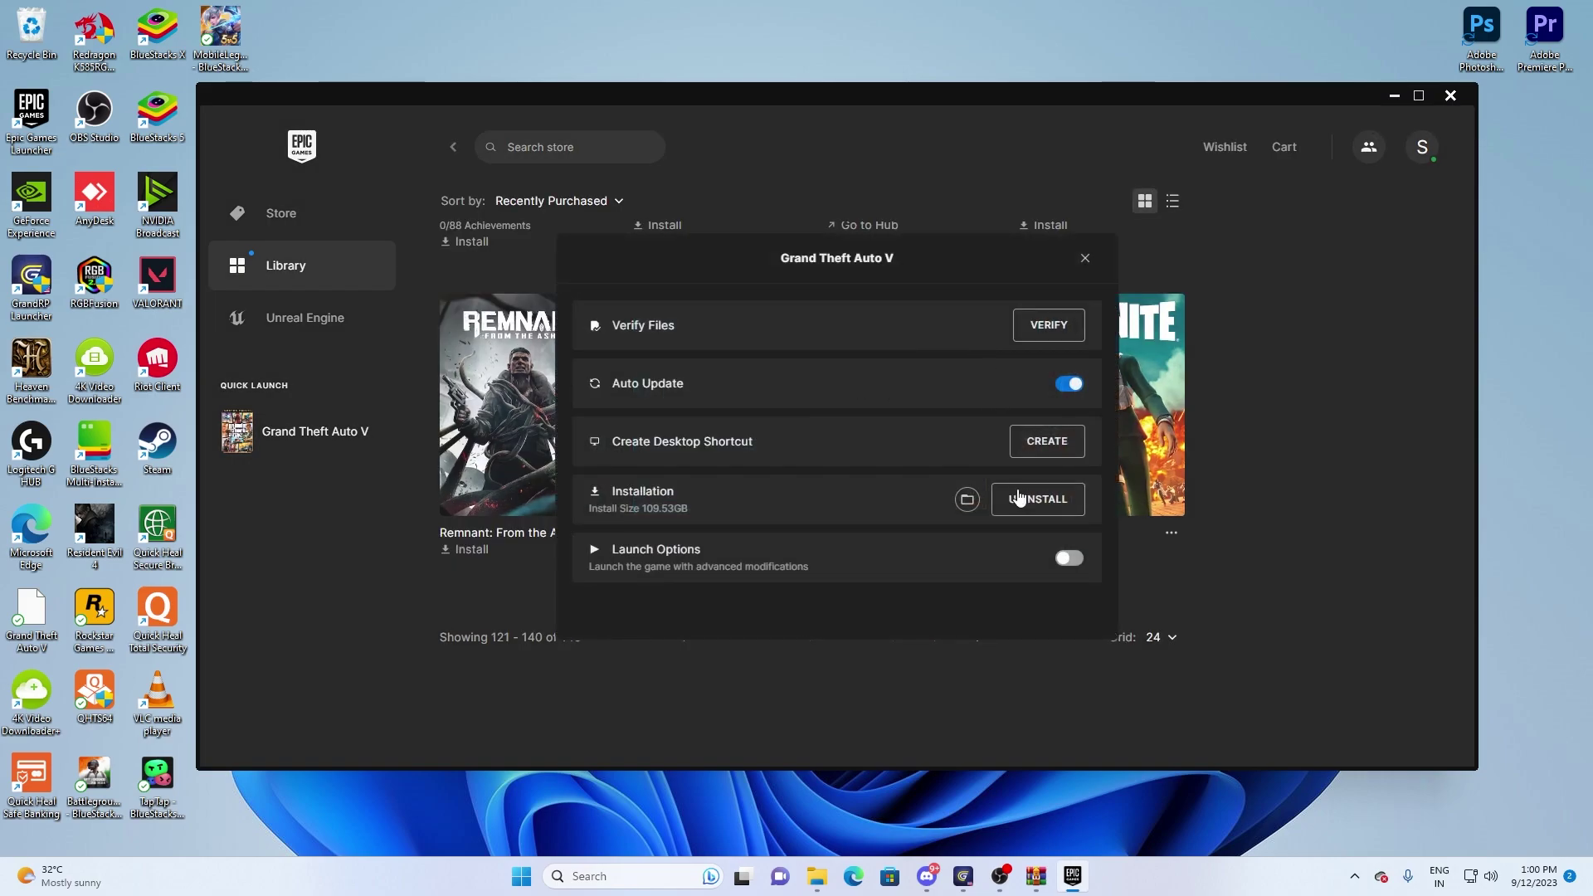
left_click(967, 498)
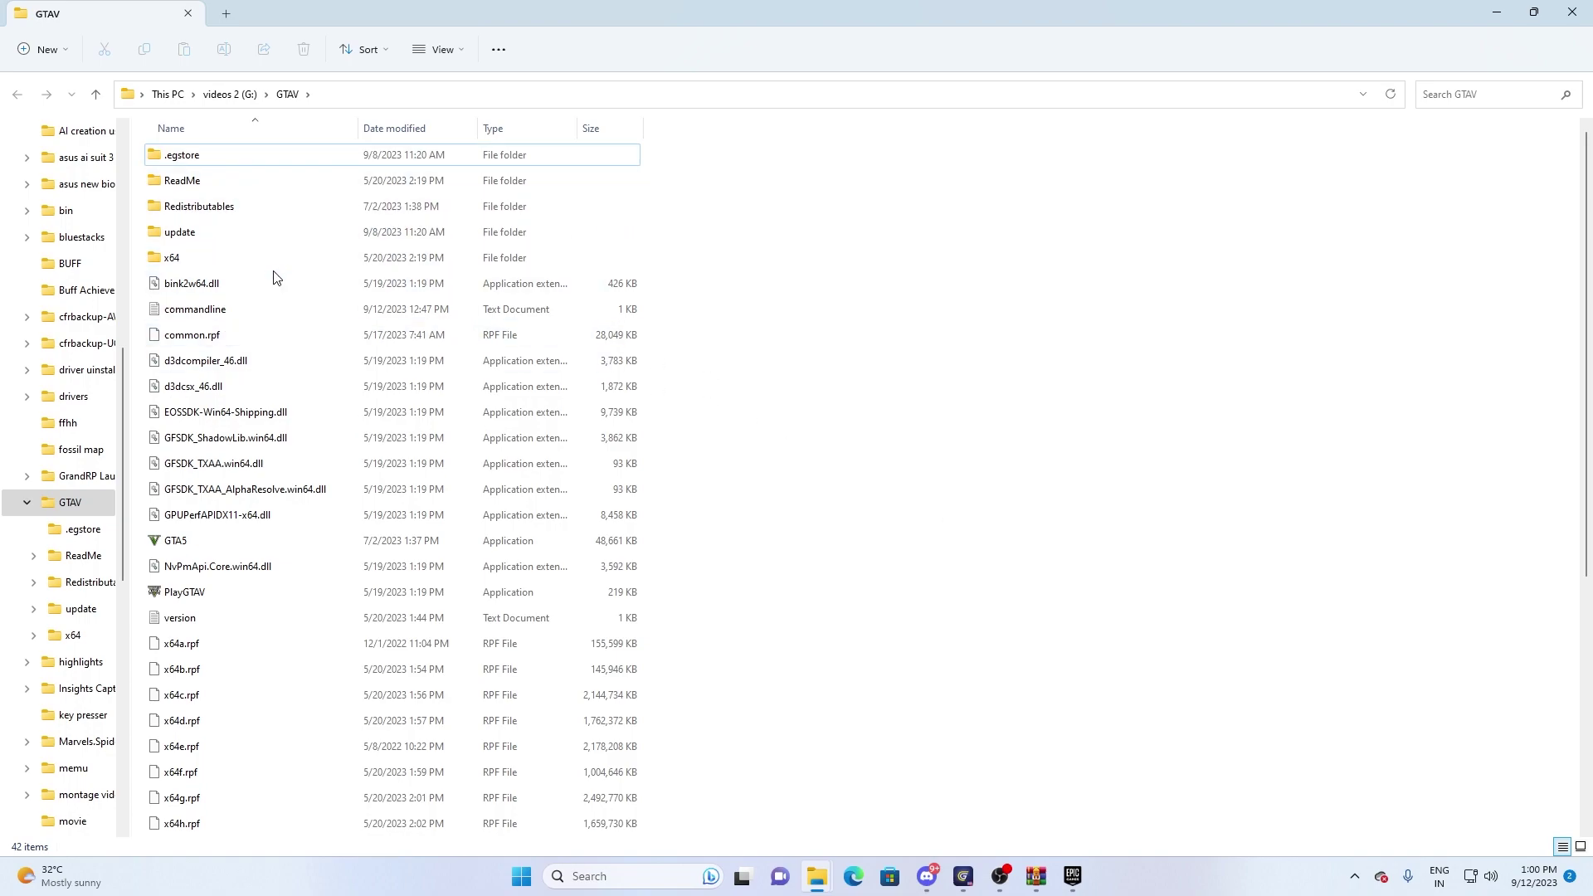
- Place the WinRAR archive window beside the GTAV folder and select update.rpf inside the archive's Fixed Bolo Redux folder
left_click(1035, 876)
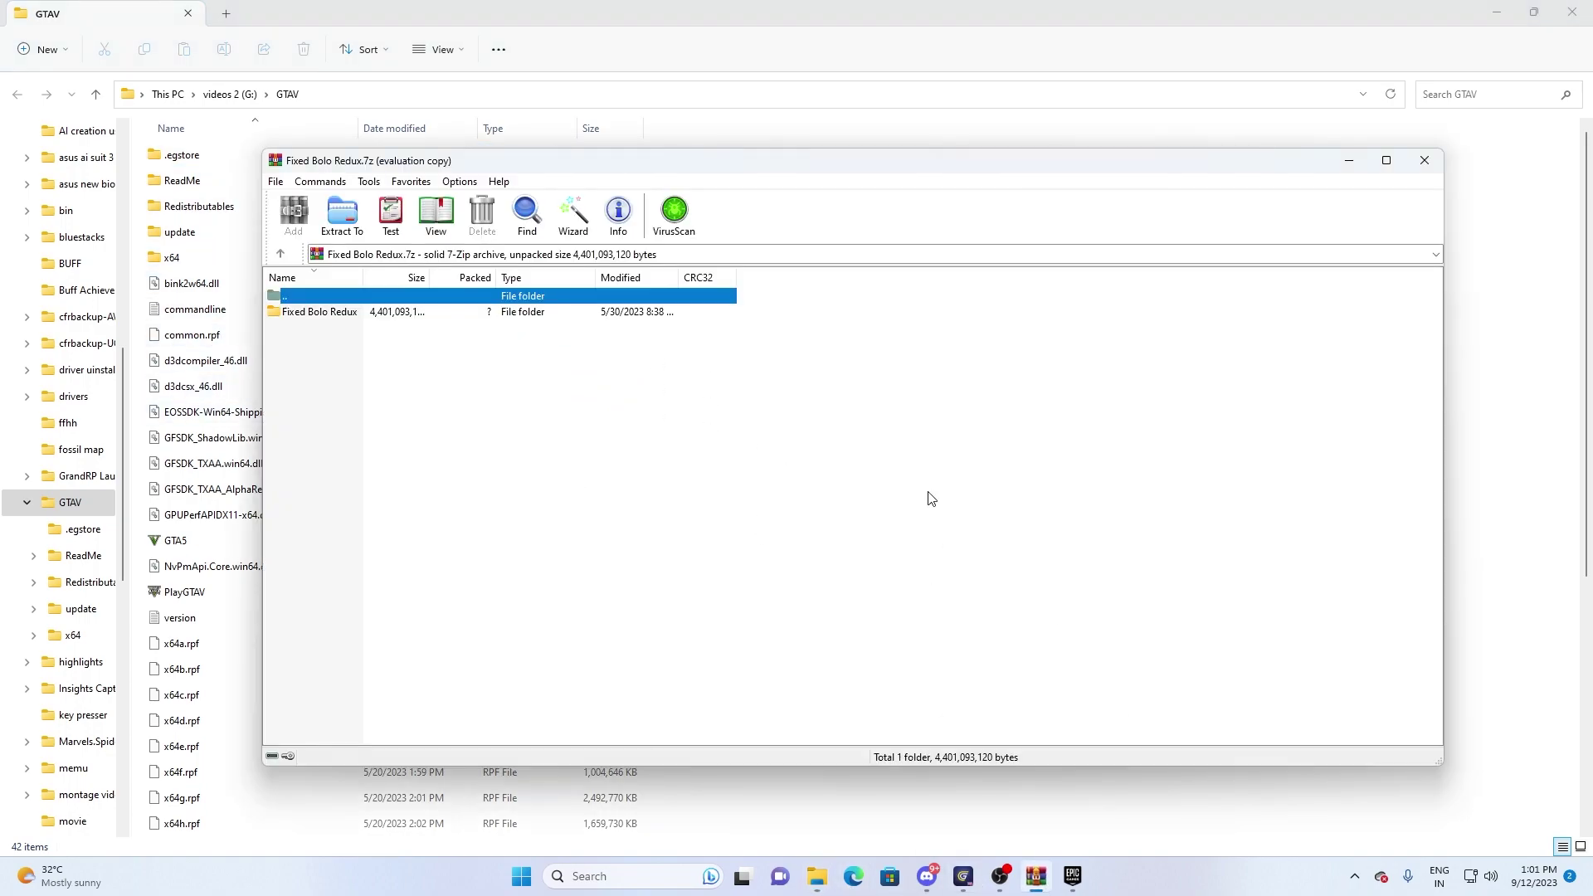
left_click_drag(938, 143, 1169, 139)
left_click_drag(878, 122, 1195, 83)
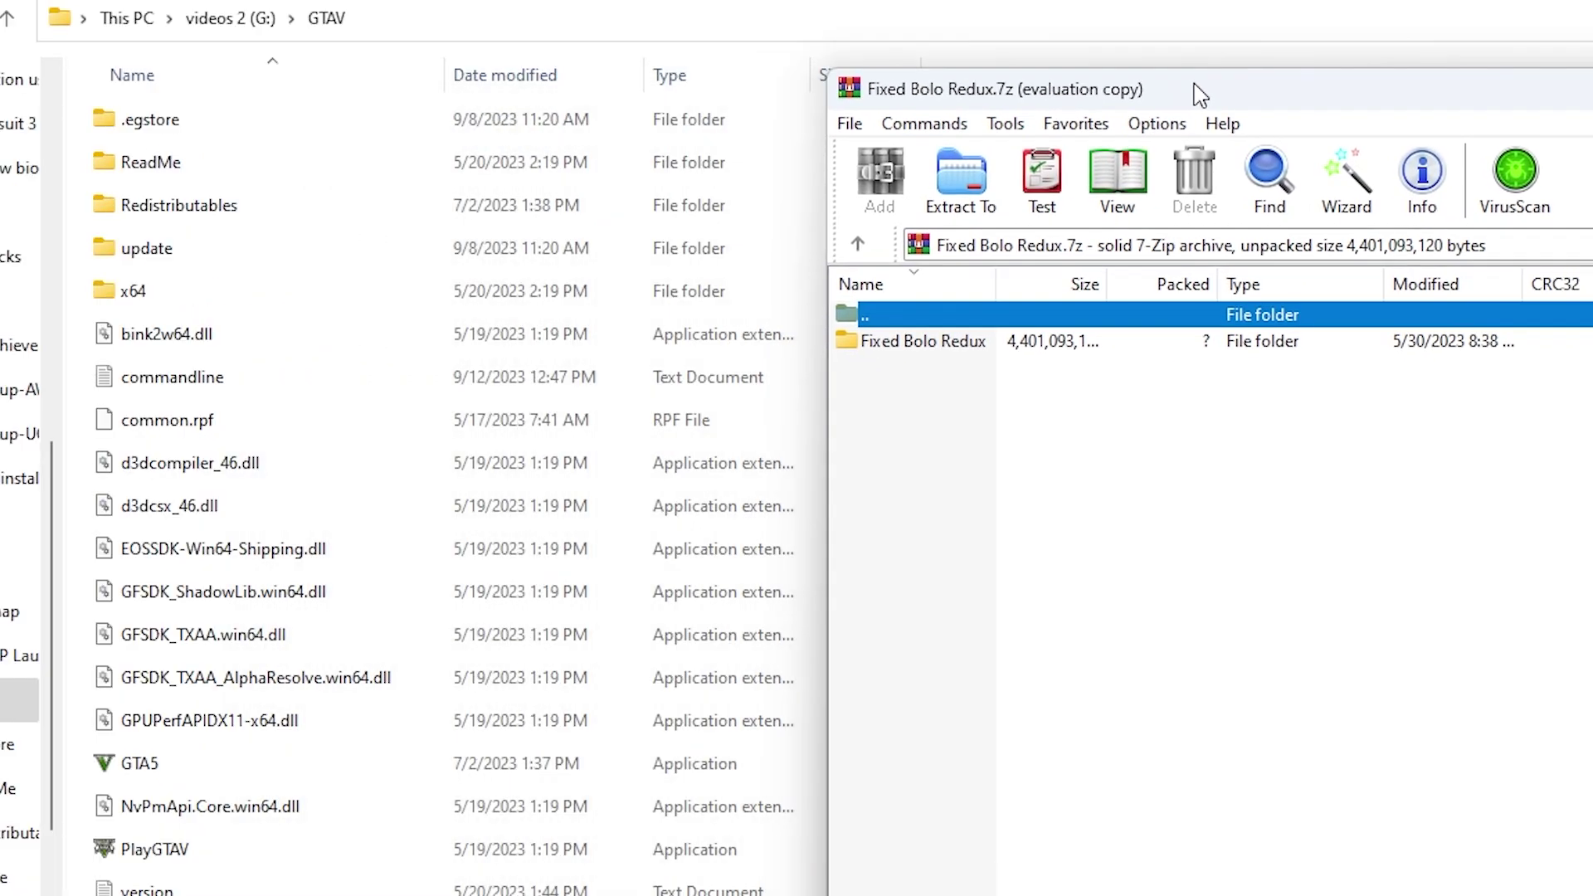
double_click(950, 344)
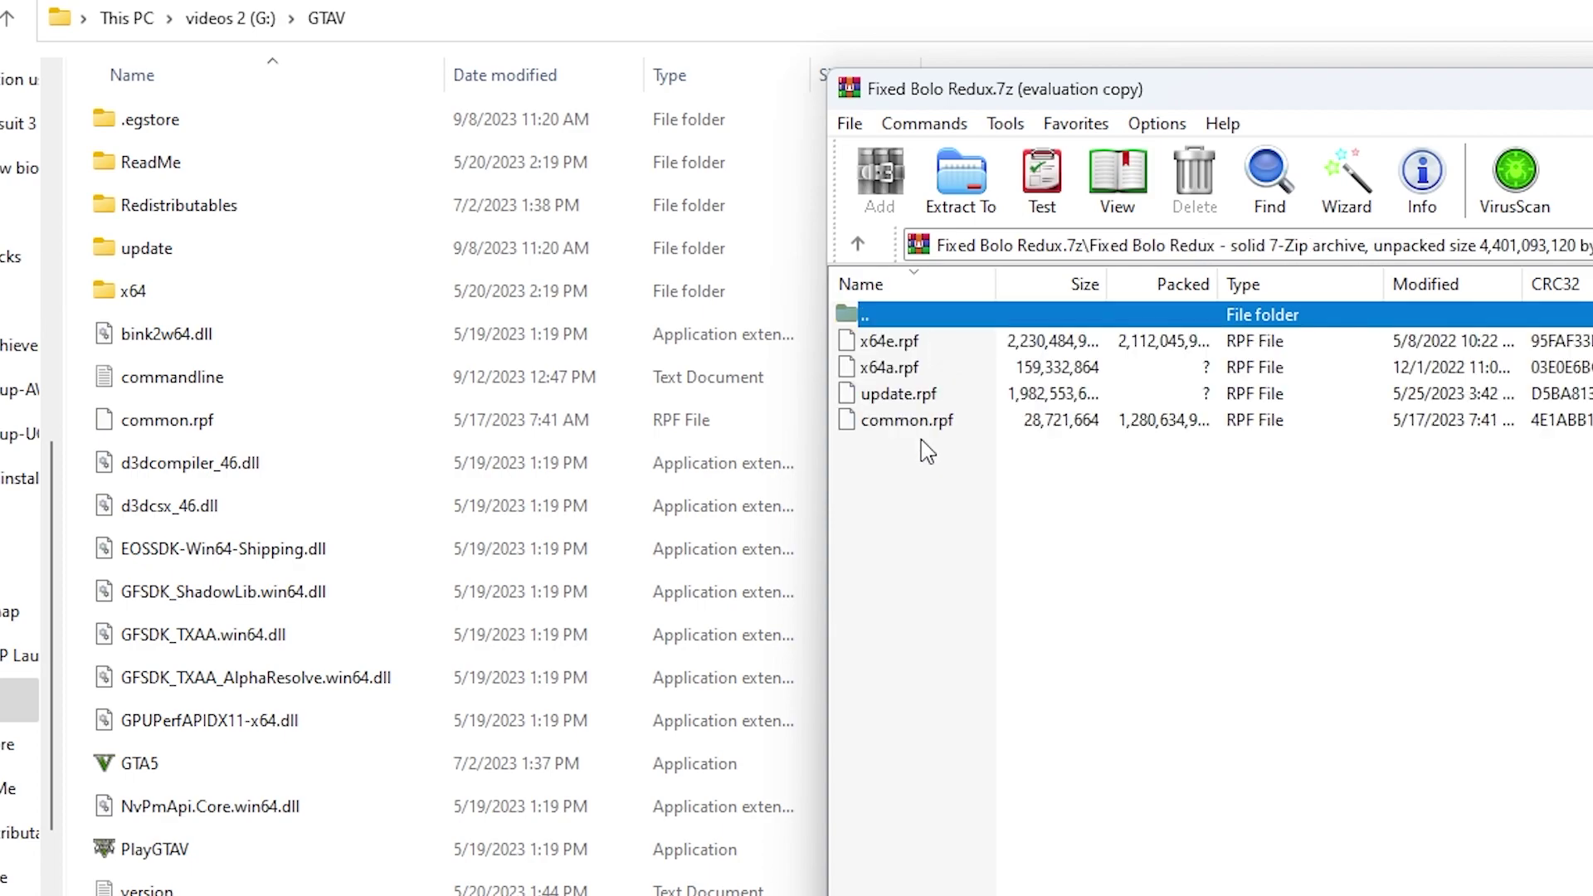
left_click(942, 400)
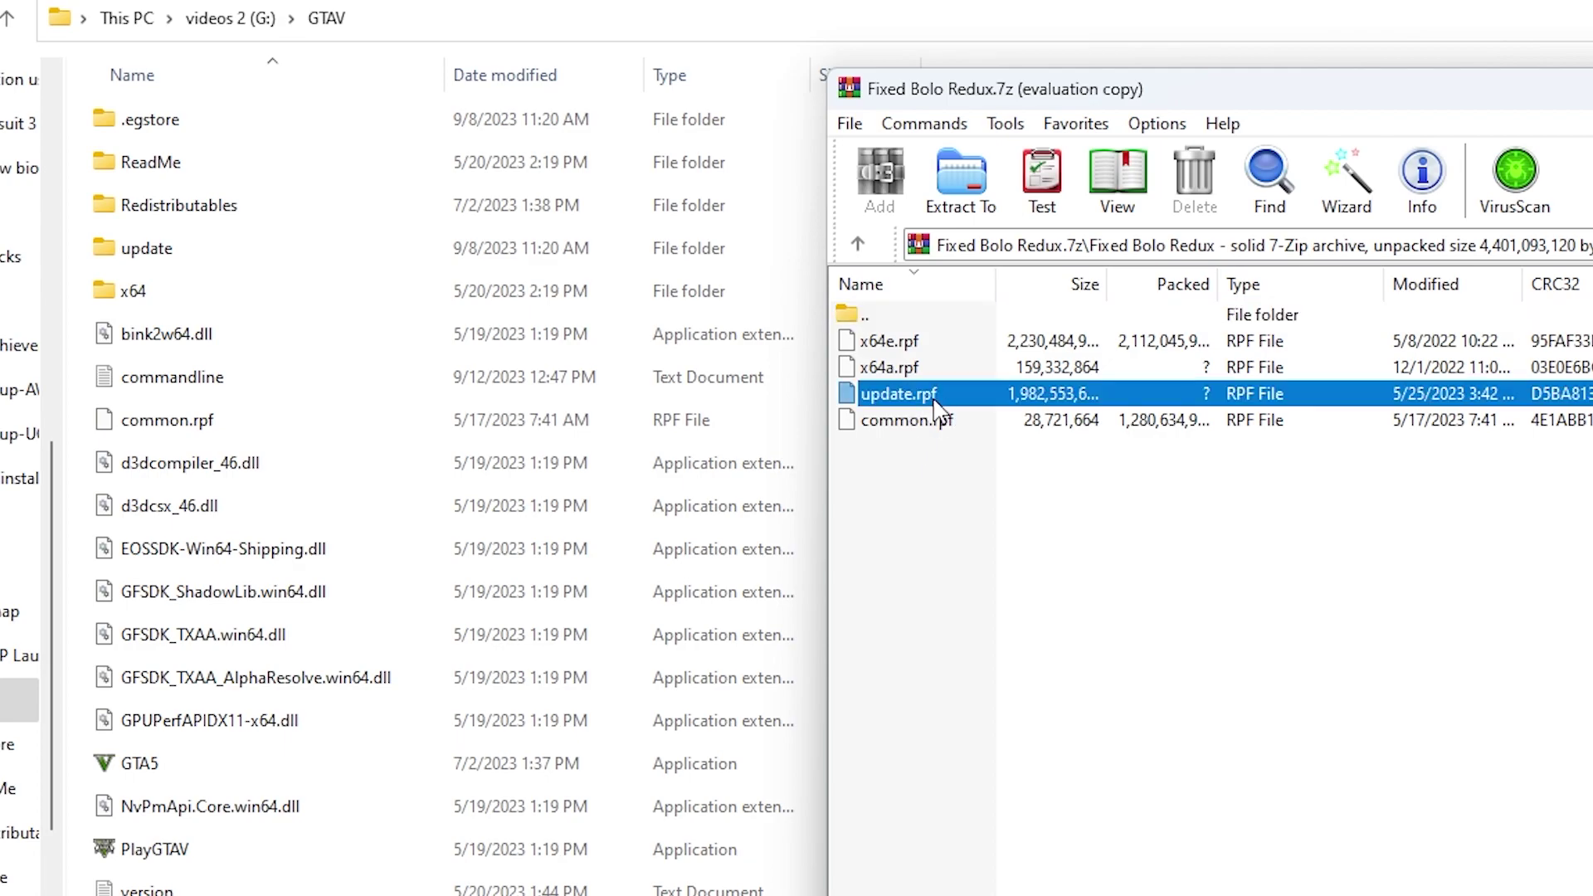
- Open the update folder inside GTAV and bring the WinRAR archive beside it with update.rpf selected
left_click(199, 256)
double_click(196, 257)
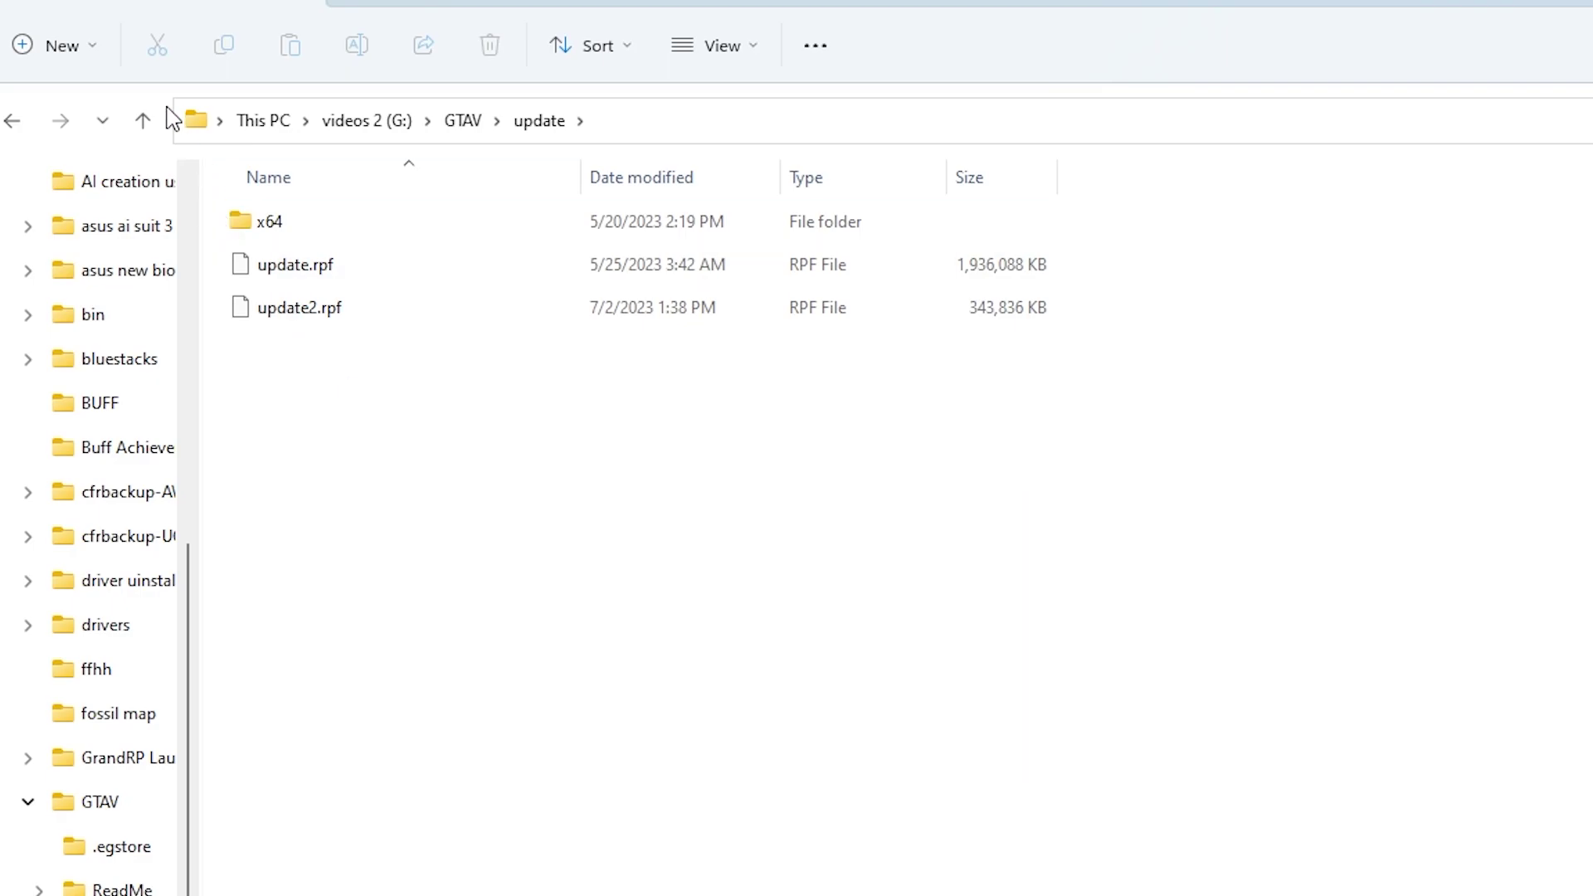
left_click(143, 120)
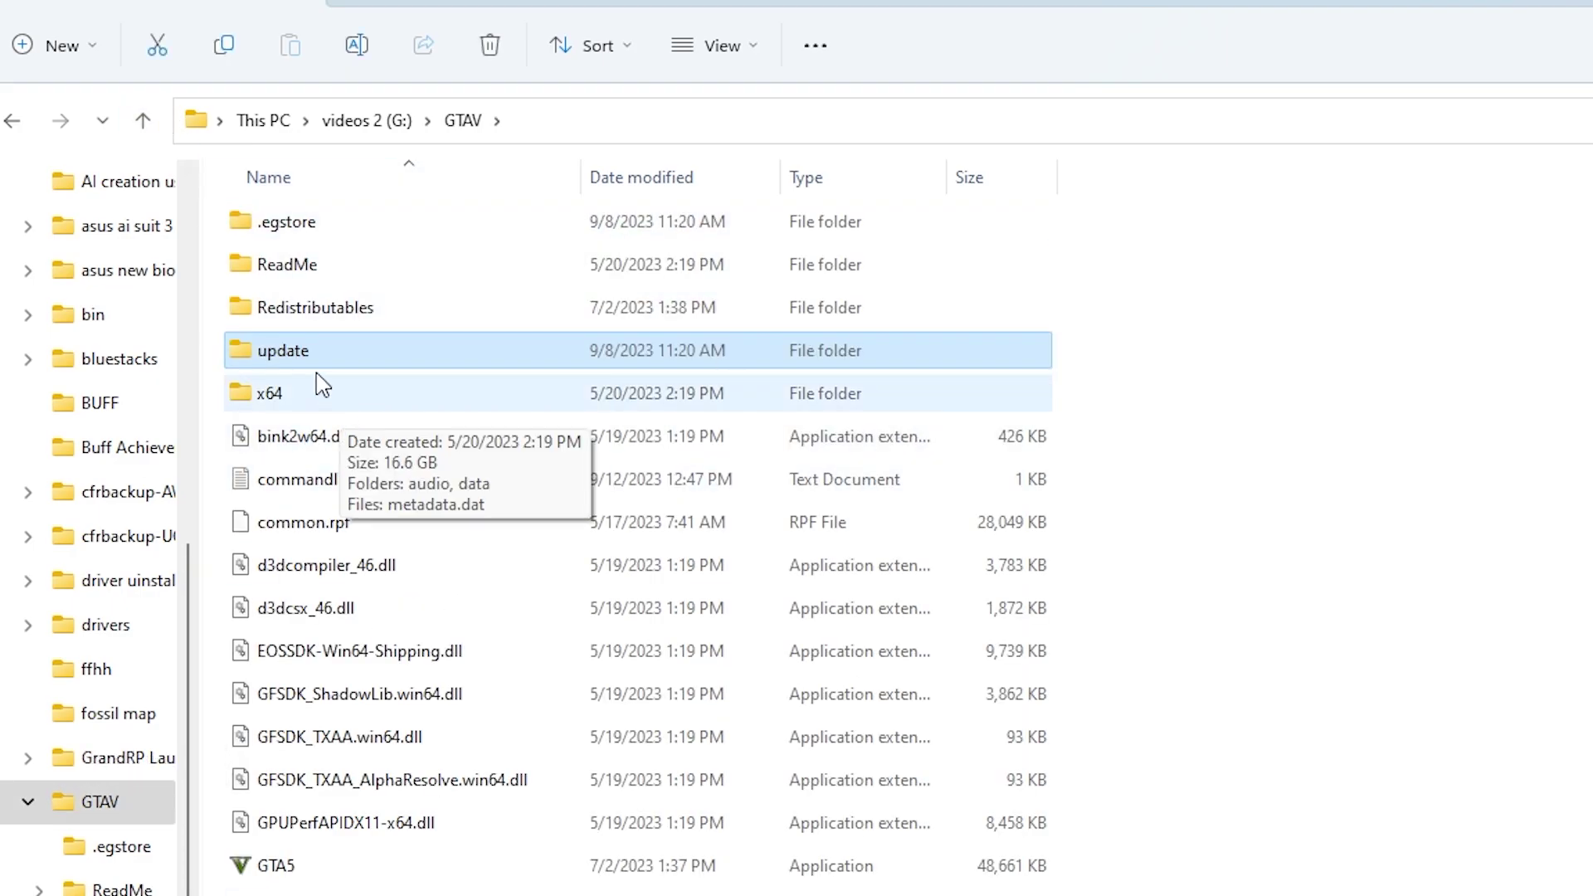
double_click(340, 360)
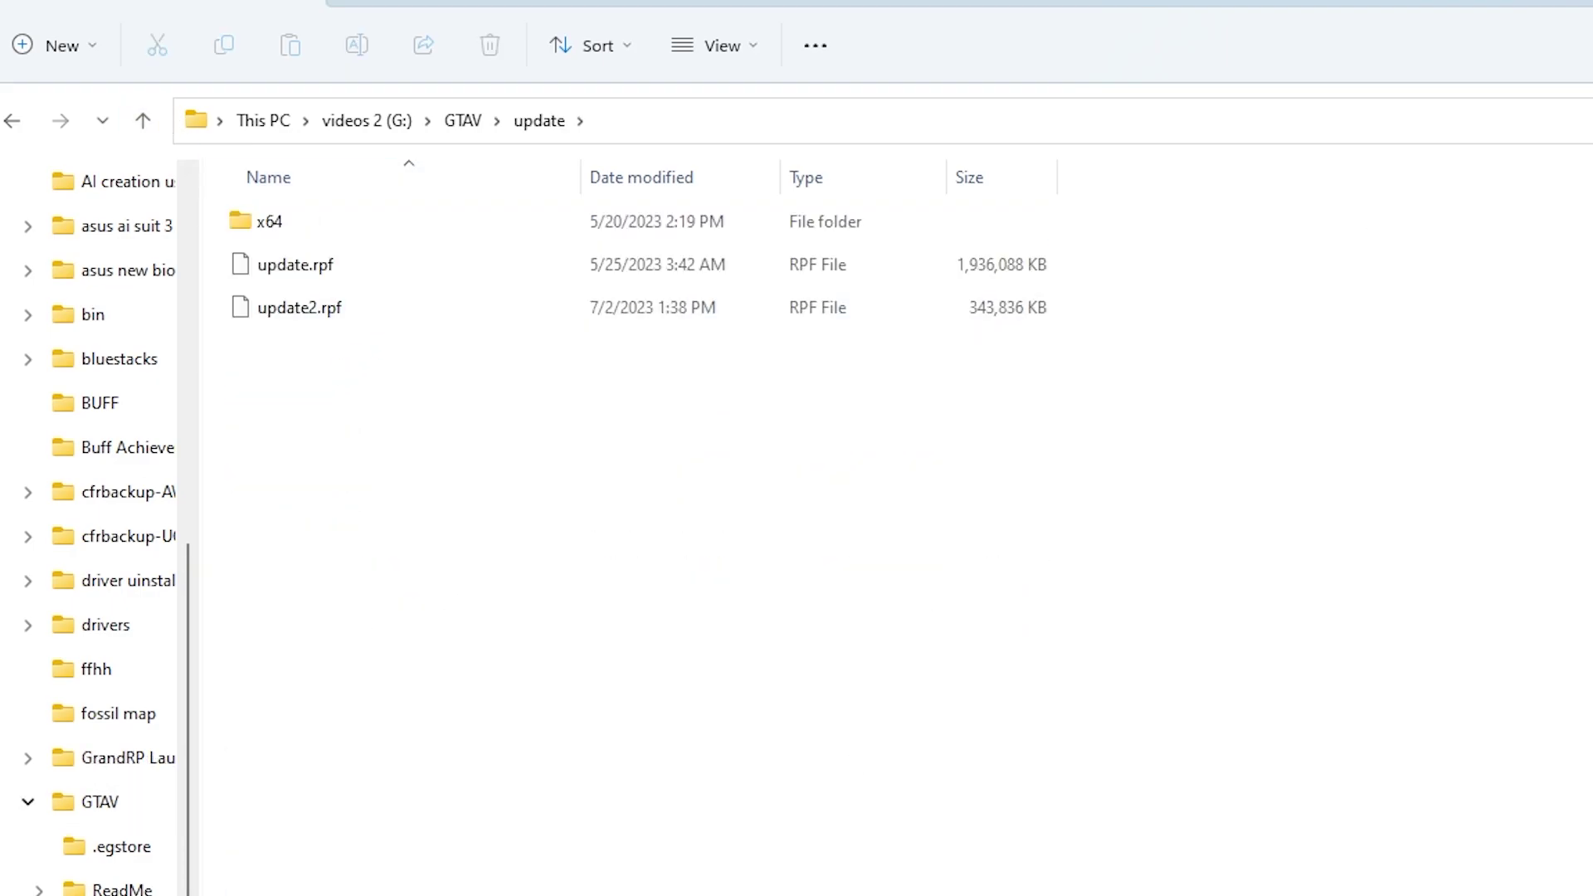
key("alt+Tab")
left_click_drag(1070, 498, 1341, 676)
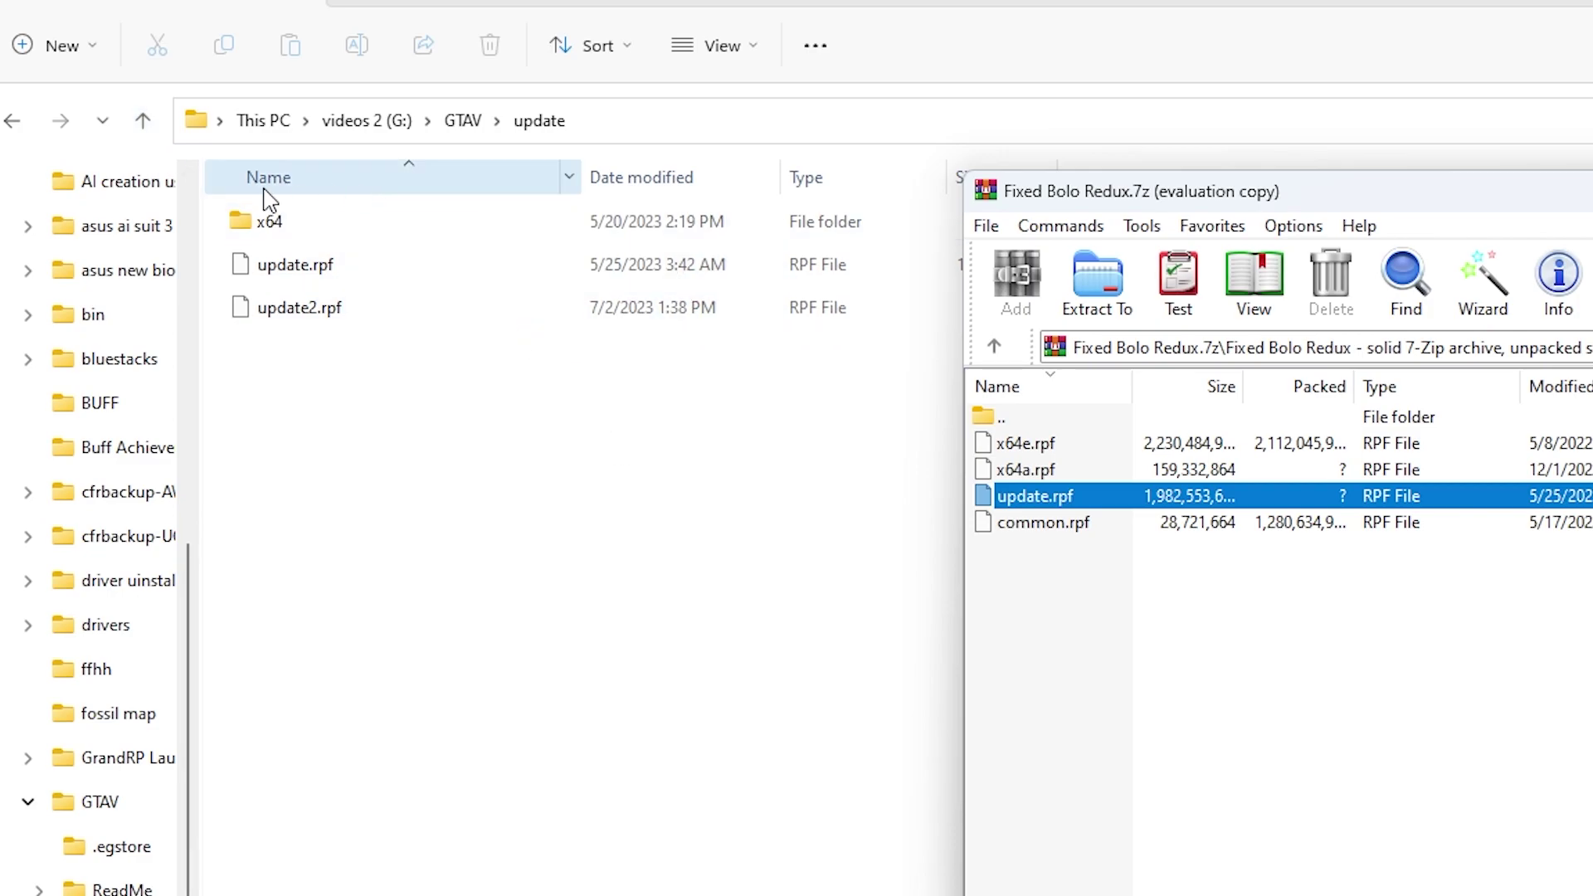
- Return to the GTAV folder, select x64e.rpf, x64a.rpf and common.rpf in the archive, and close both windows
left_click(141, 118)
key("alt+Tab")
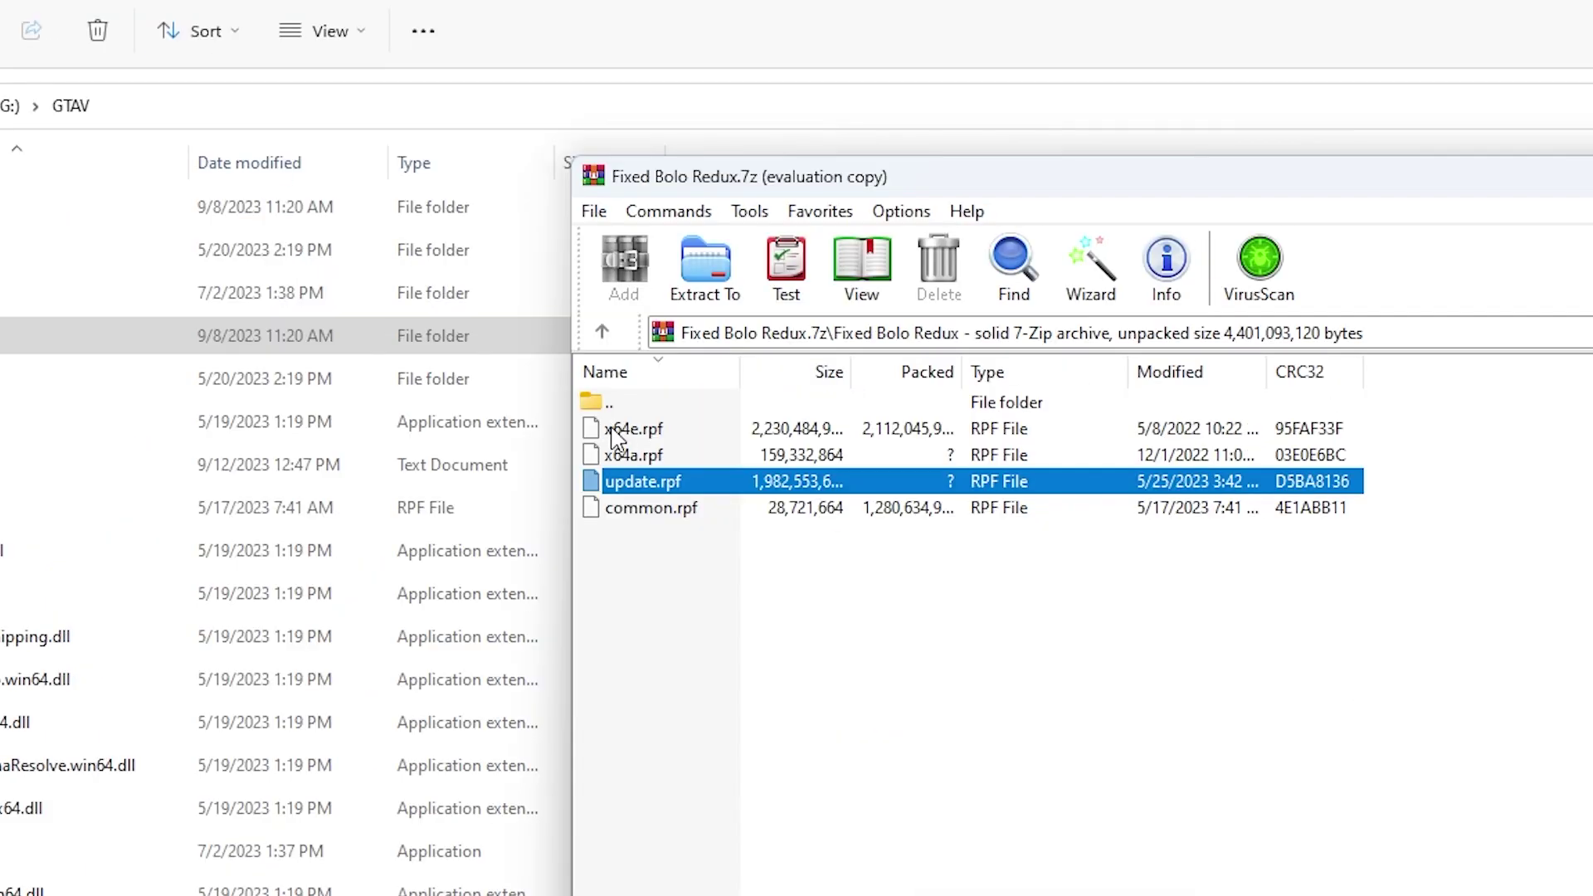
left_click(618, 431)
left_click(631, 456)
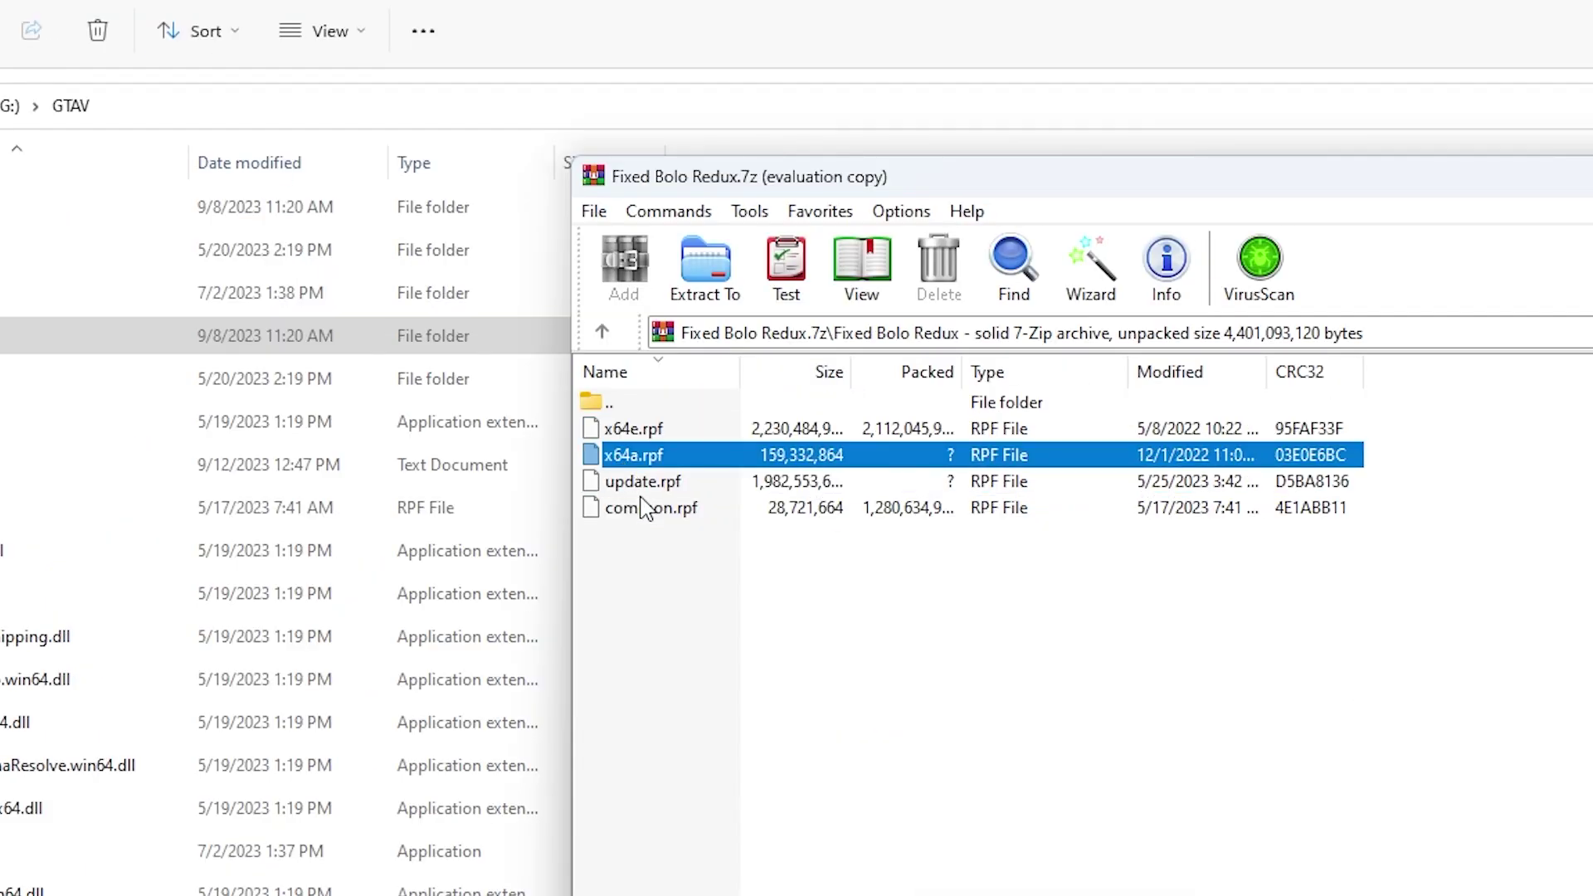
left_click(649, 507)
left_click_drag(1109, 185, 1592, 177)
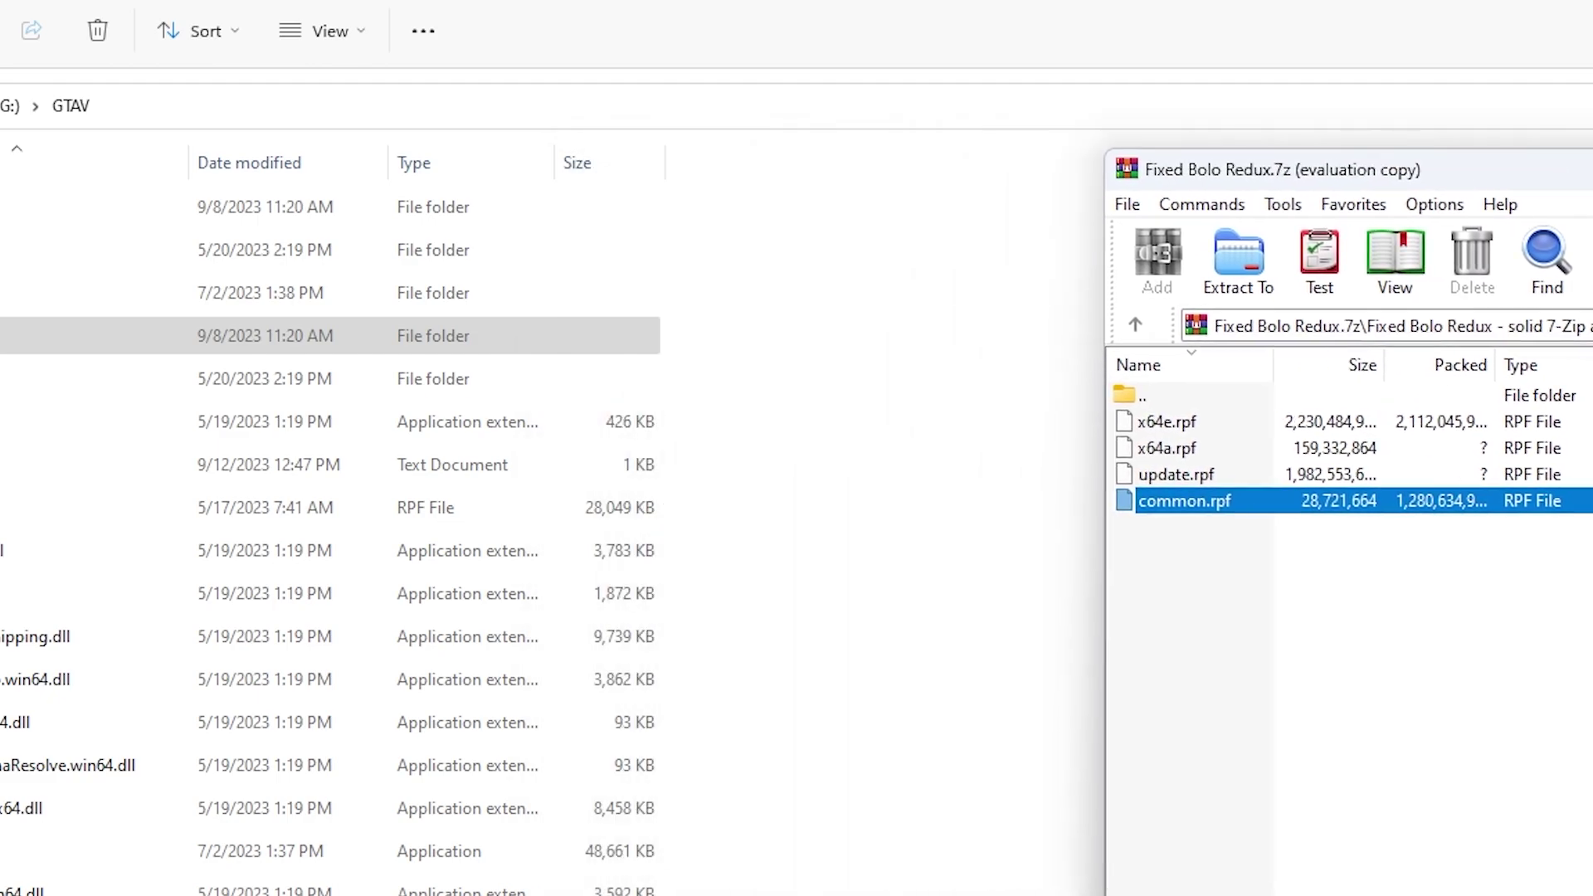
left_click(1194, 427, "ctrl")
left_click(1195, 450, "ctrl")
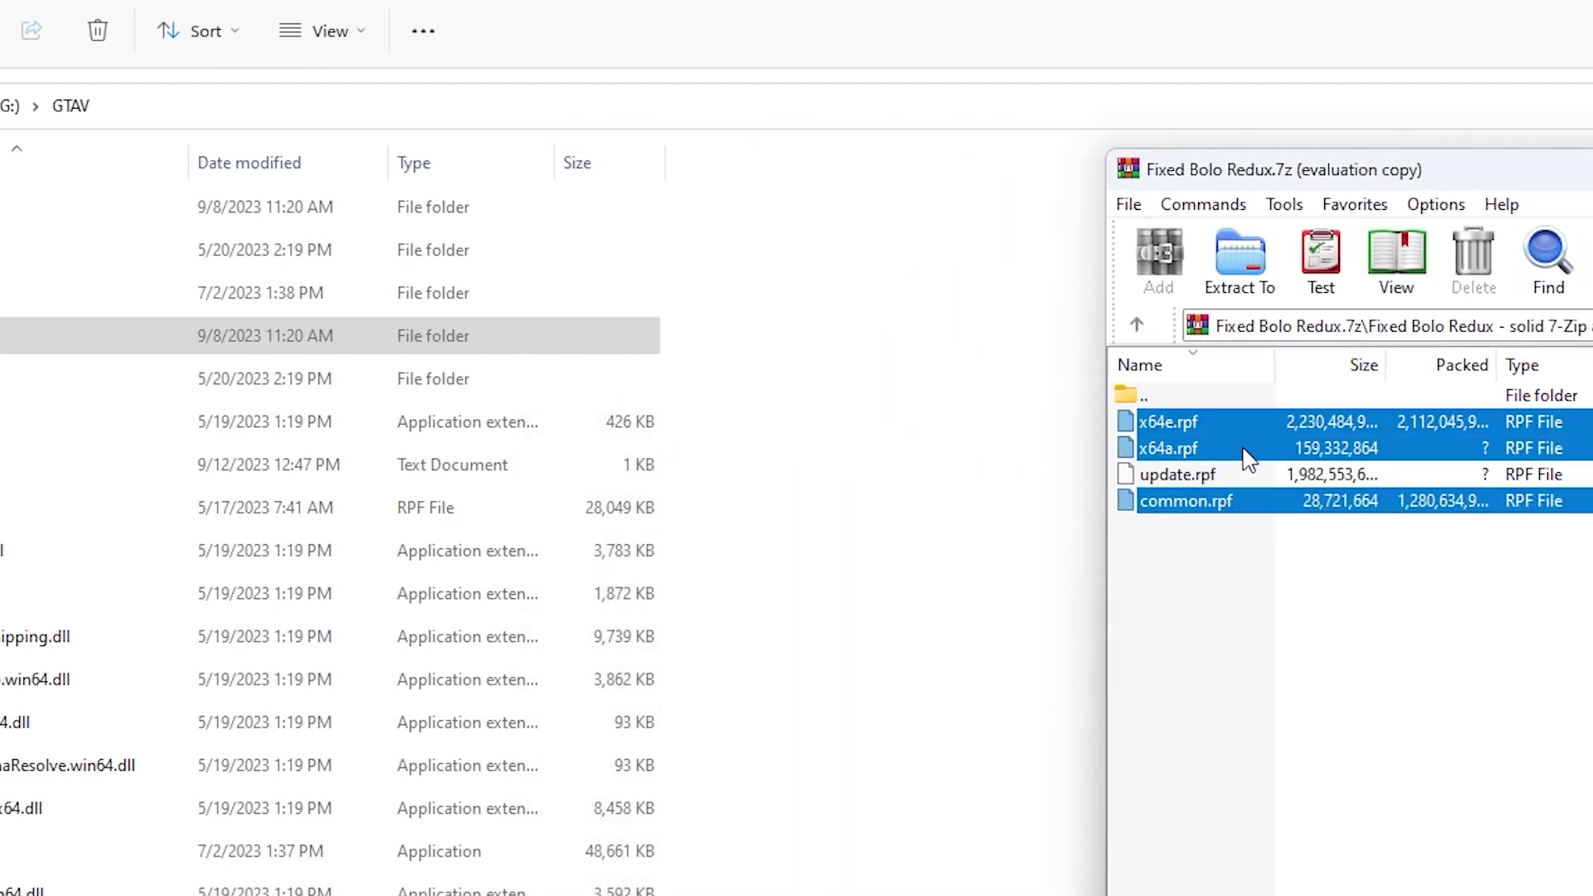
left_click_drag(1236, 416, 1392, 615)
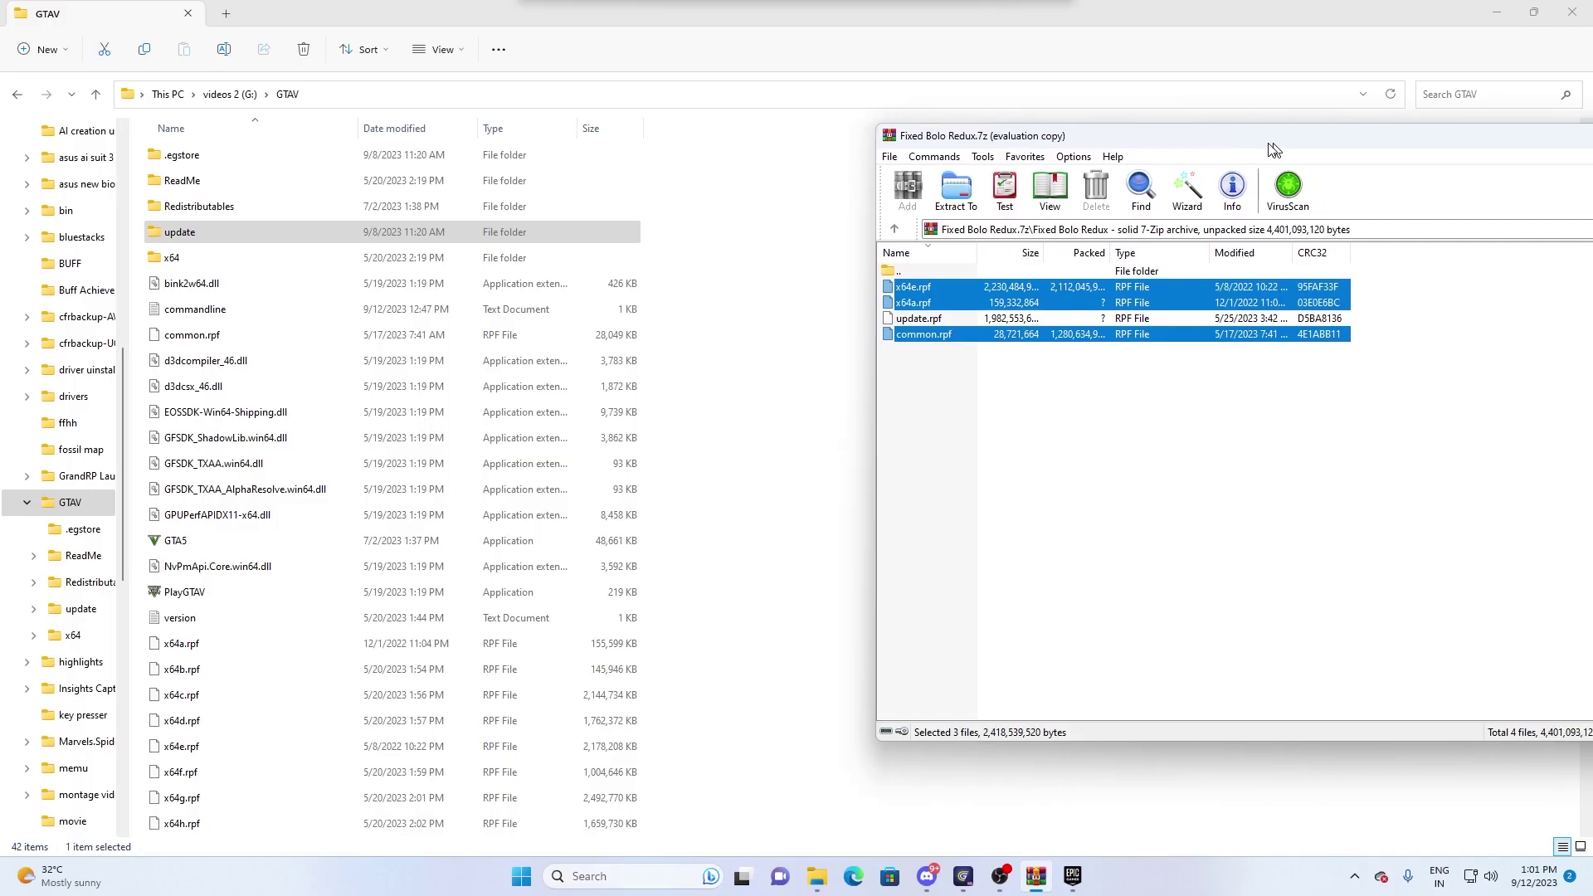
left_click_drag(1576, 133, 1082, 137)
left_click(1435, 131)
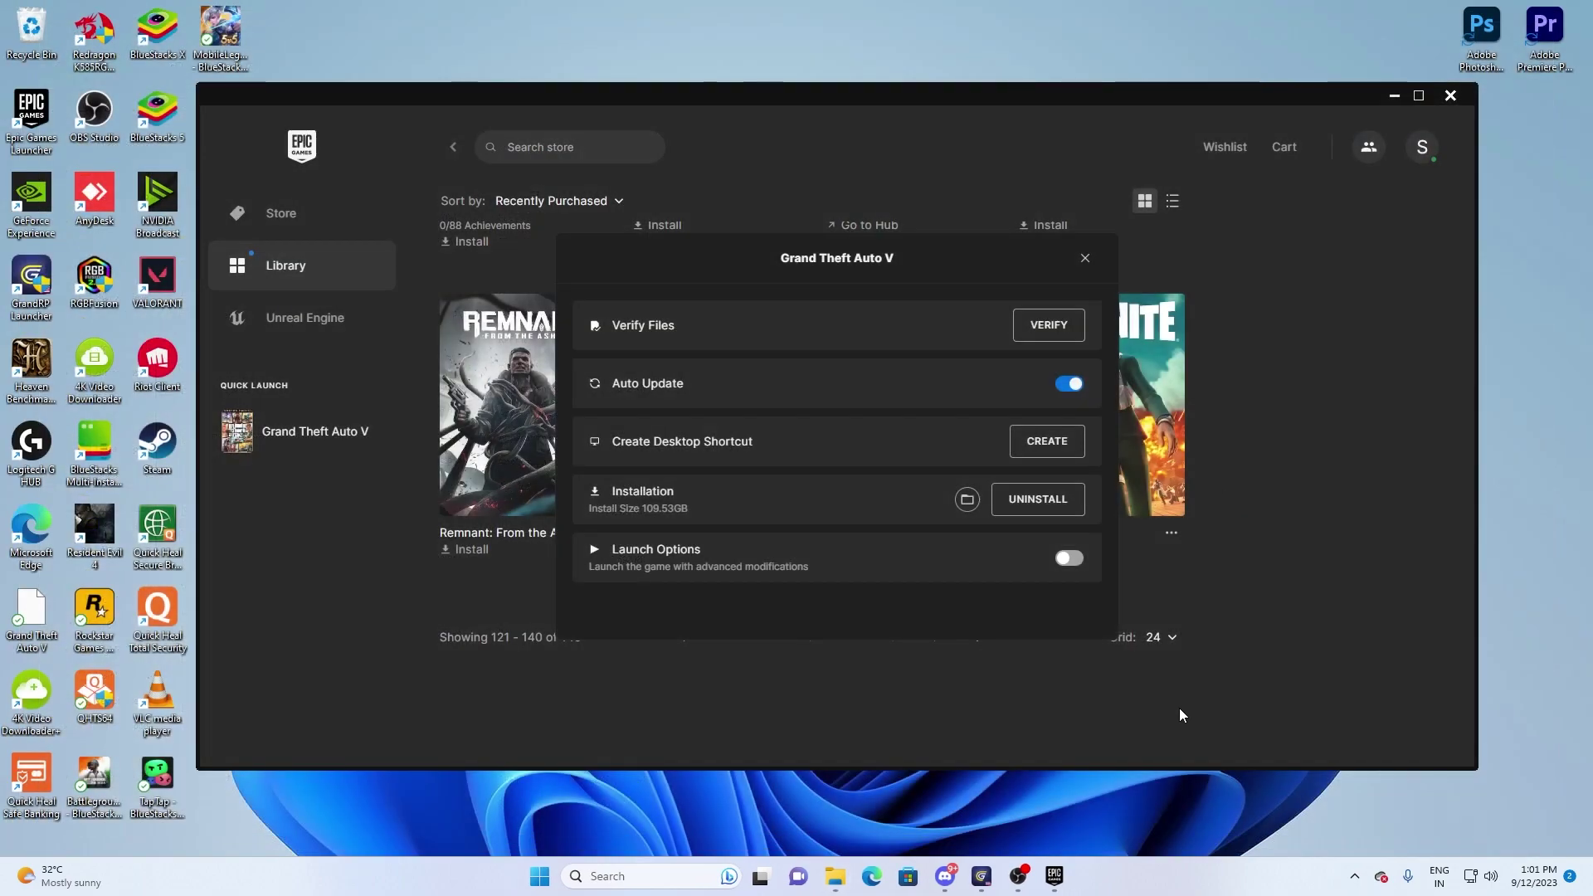
- Switch to the Grand Role Play launcher, start the game on Server #2 and enter the world at Home
left_click(982, 876)
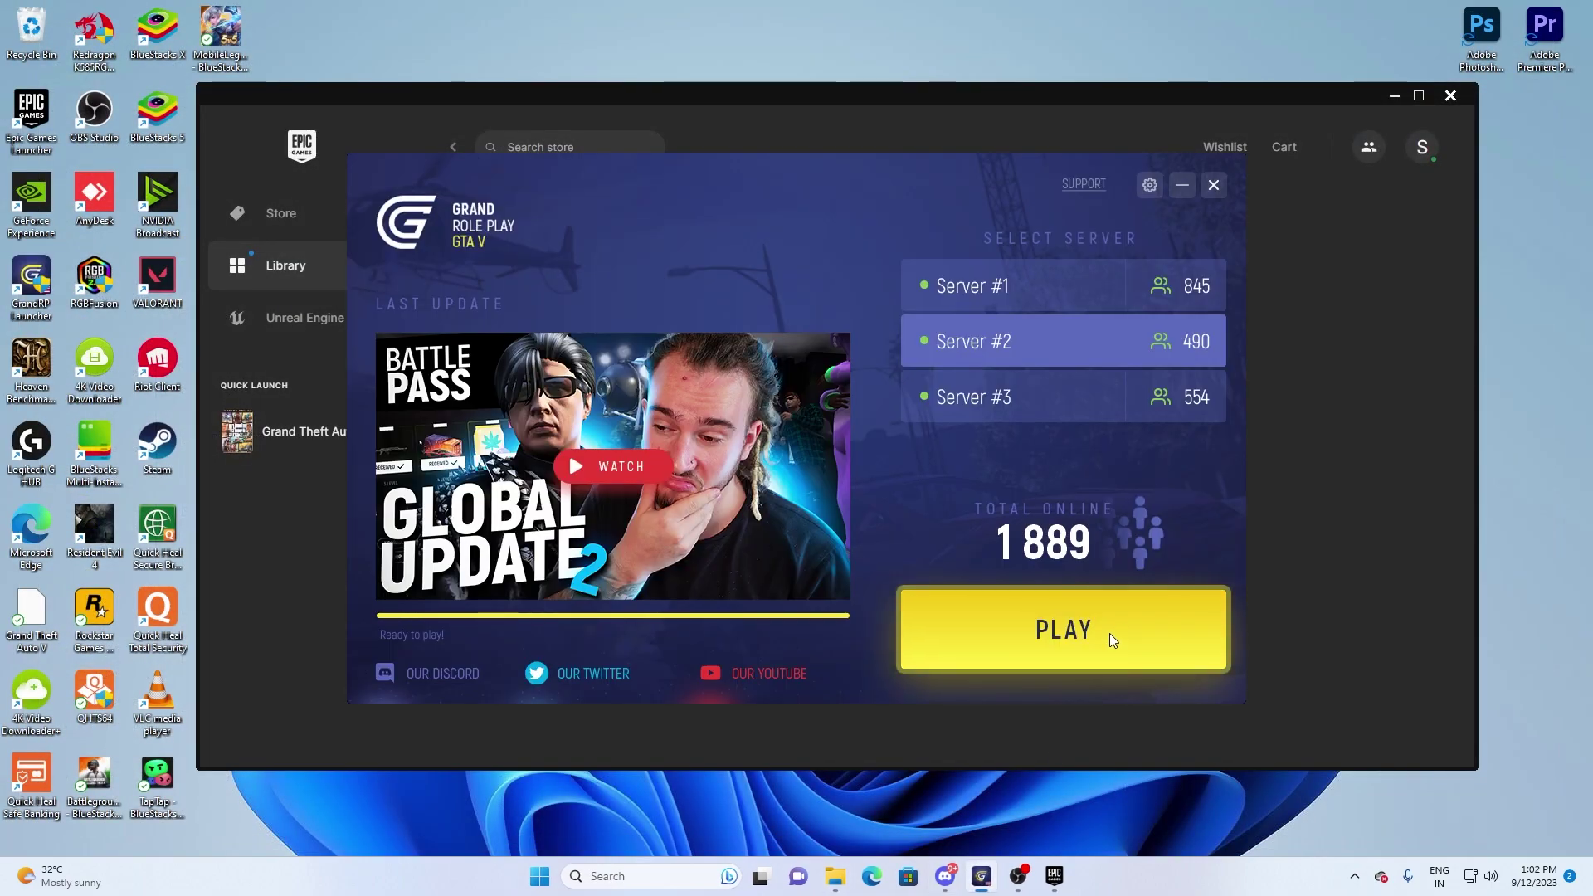
left_click(1112, 639)
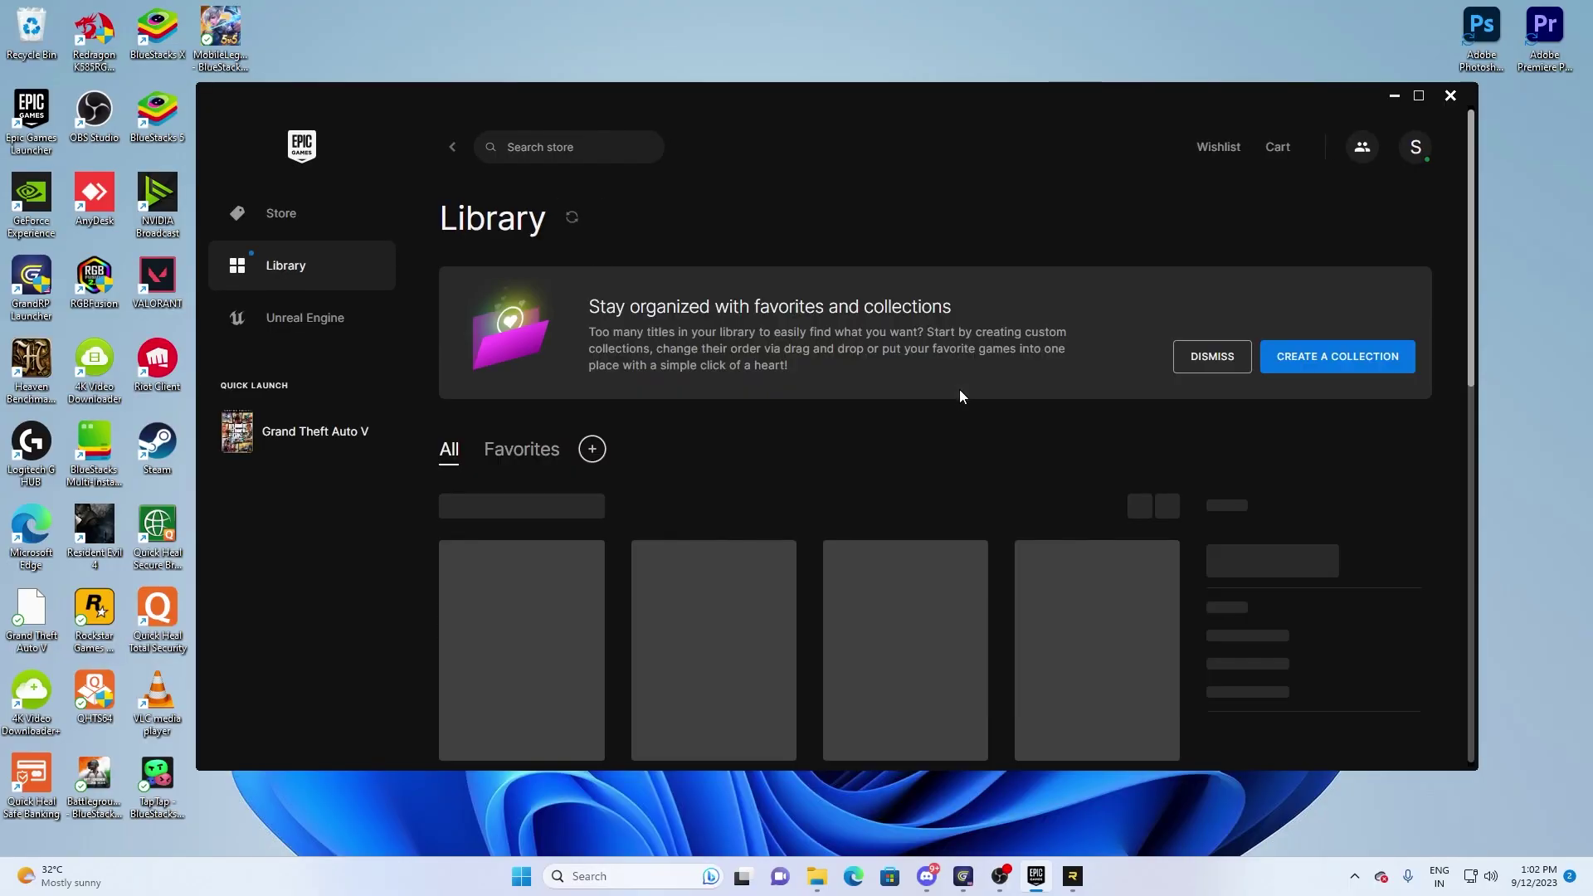
scroll(959, 390, "down", 5)
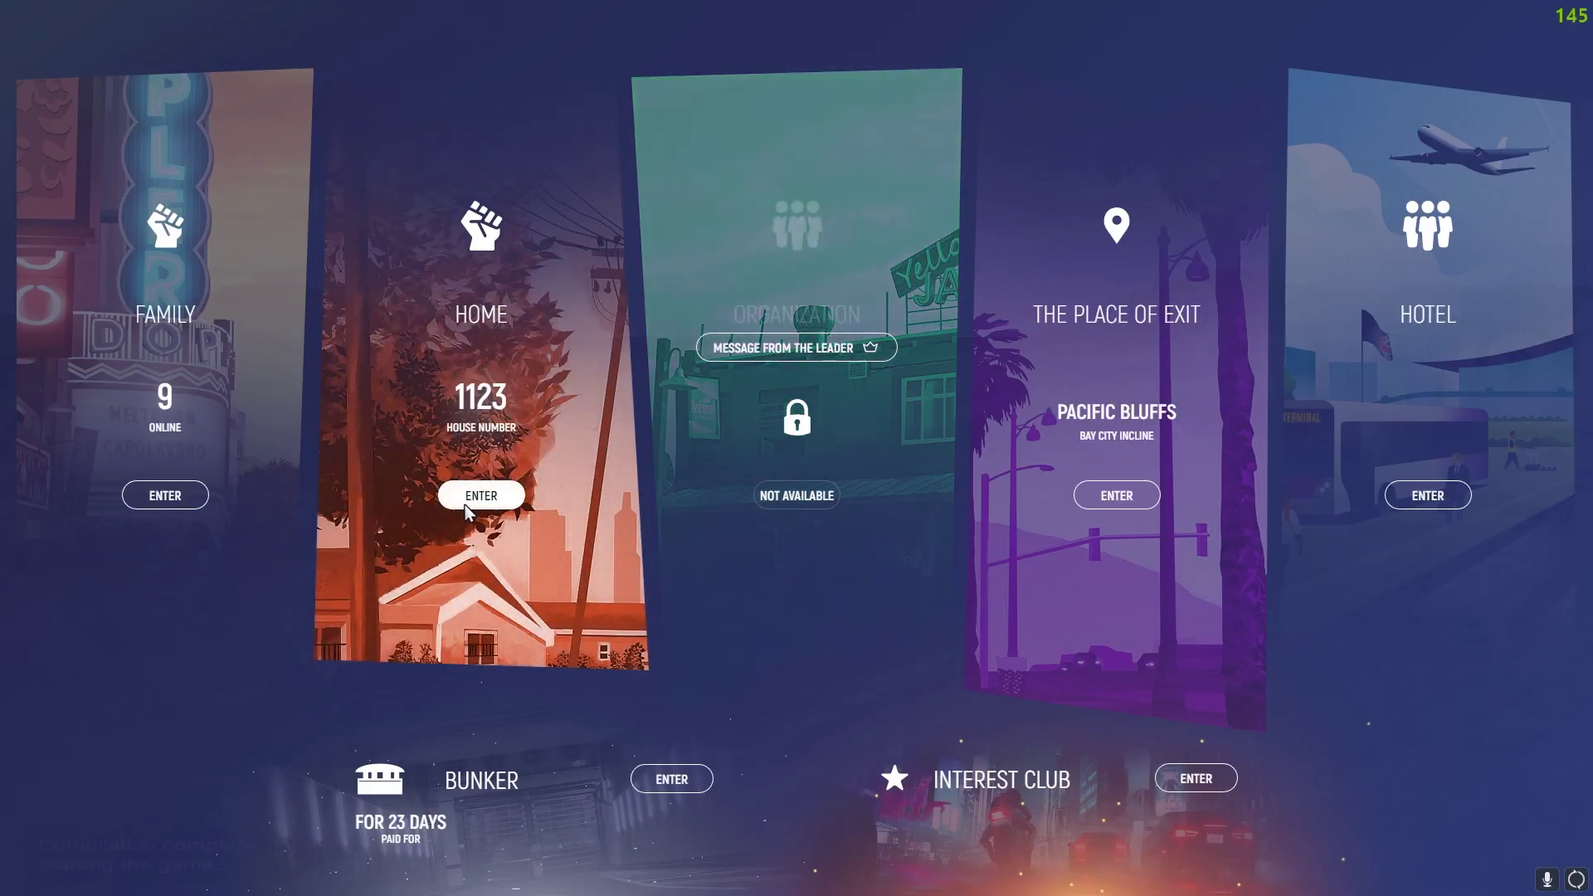
left_click(465, 504)
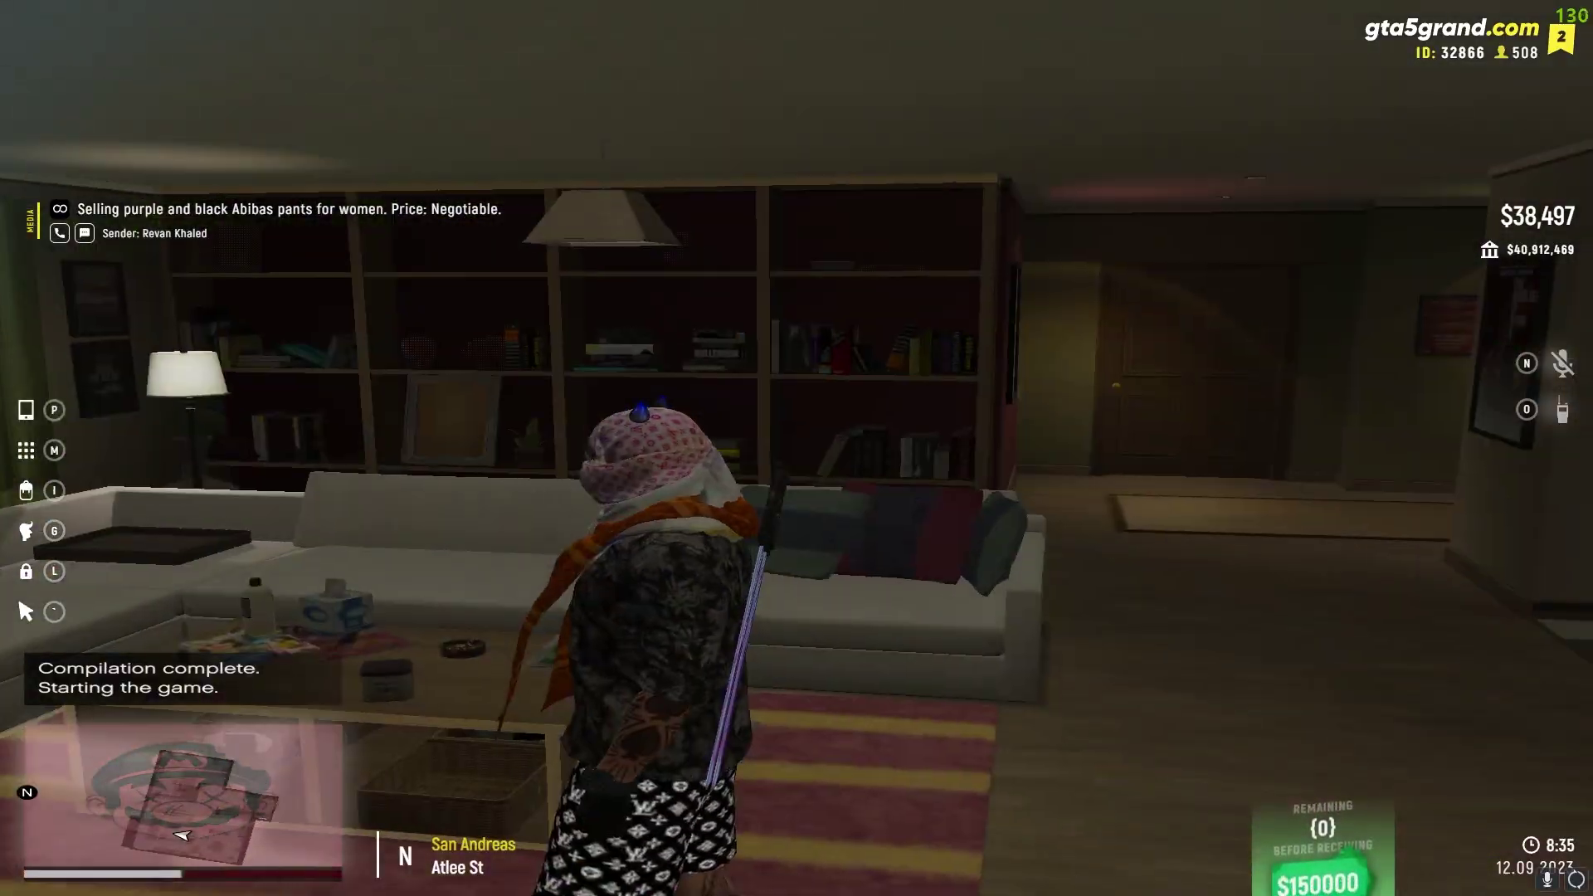
key("w")
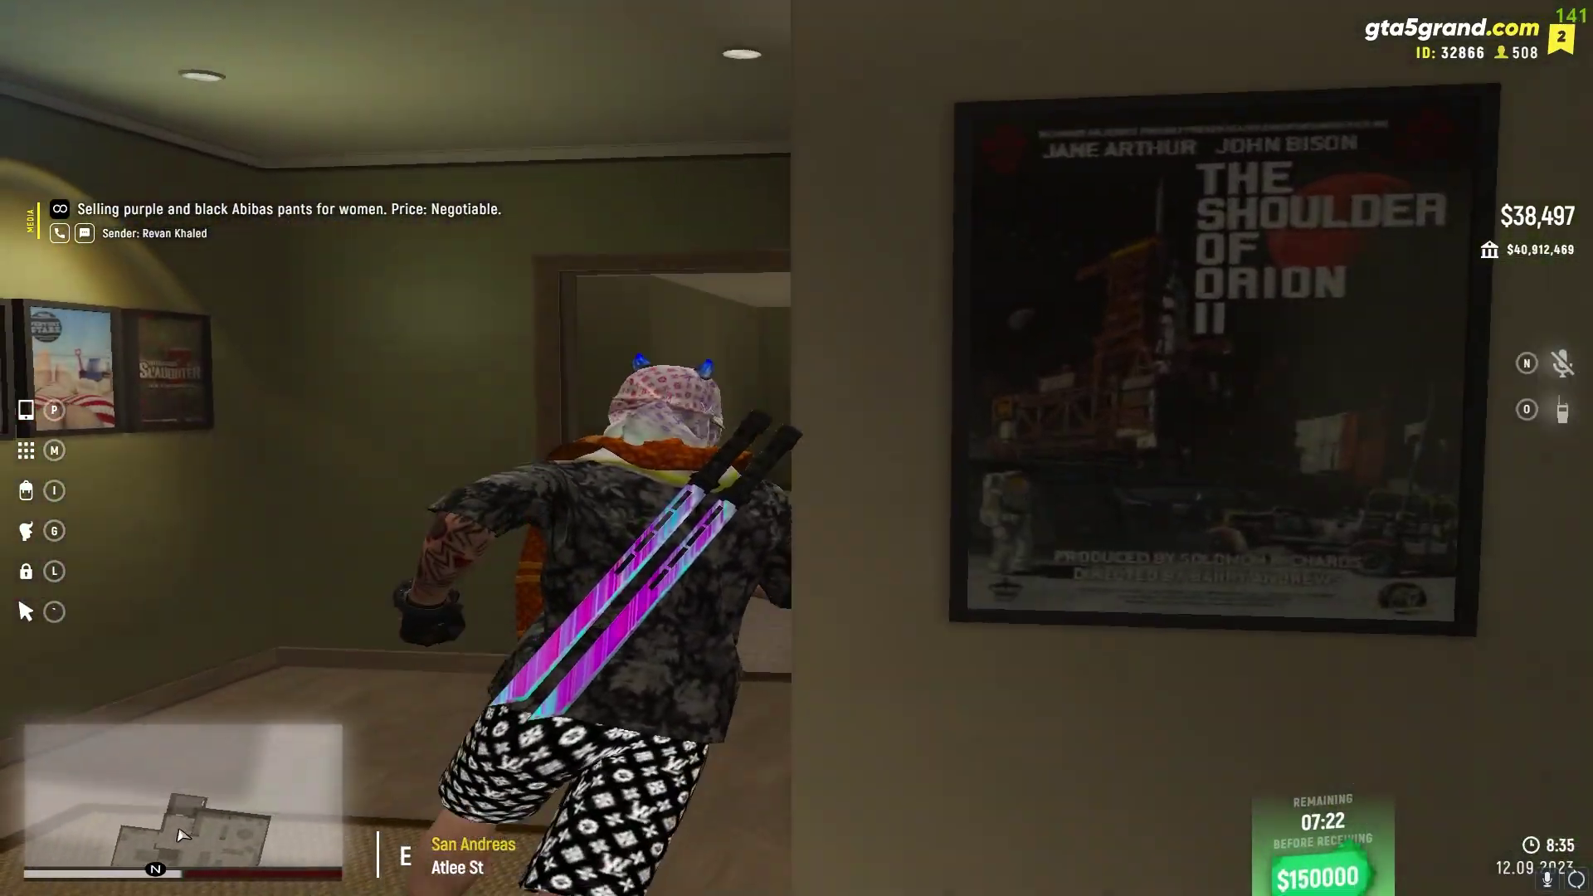
key("w")
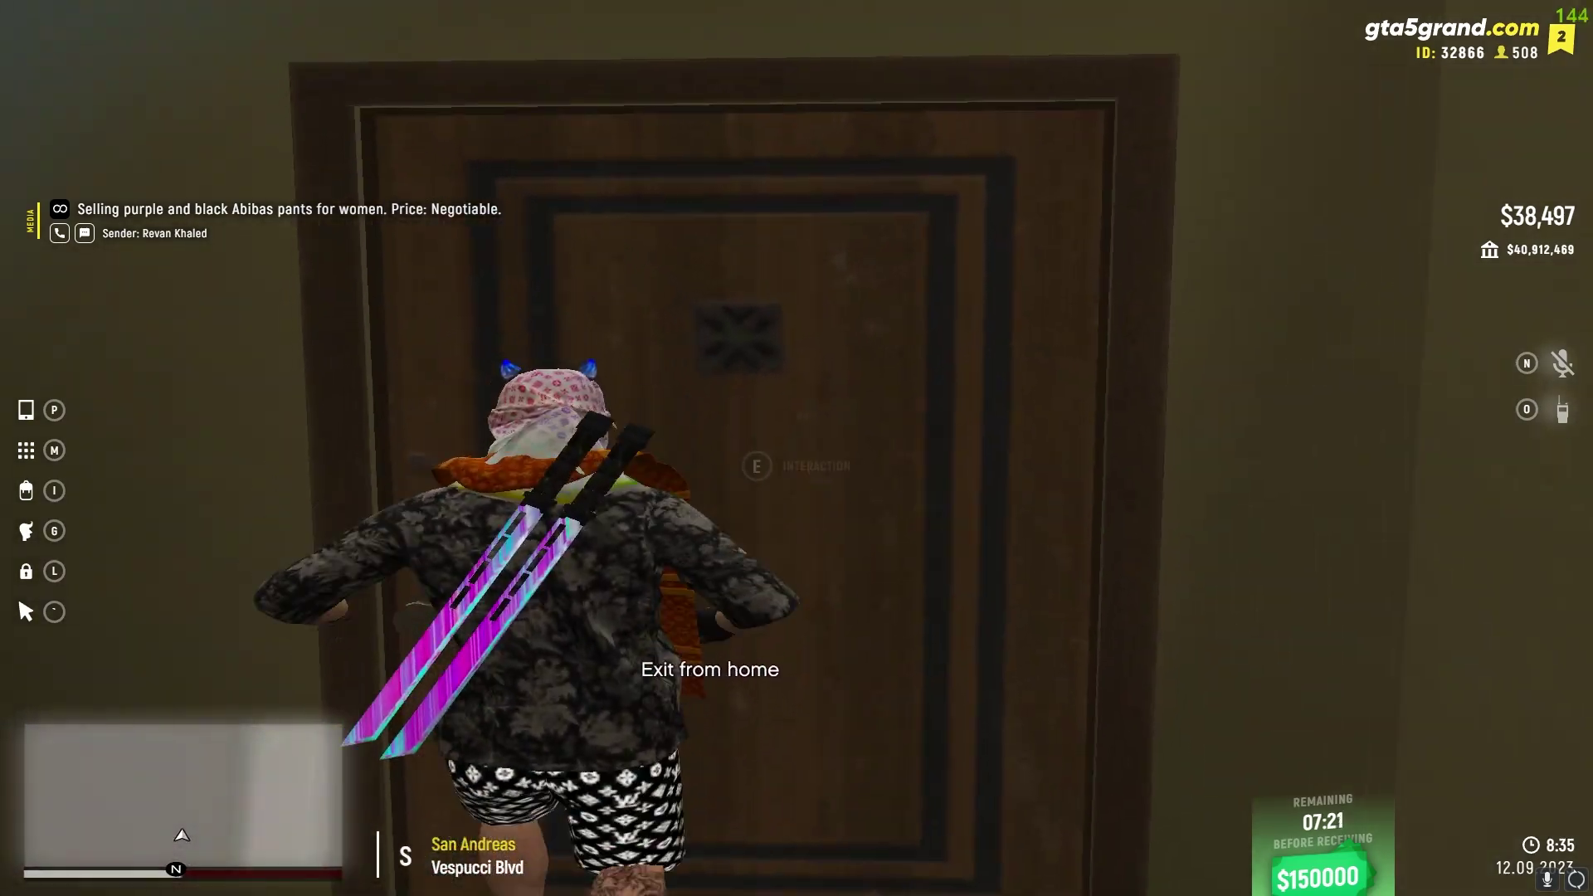
key("e")
left_click(710, 526)
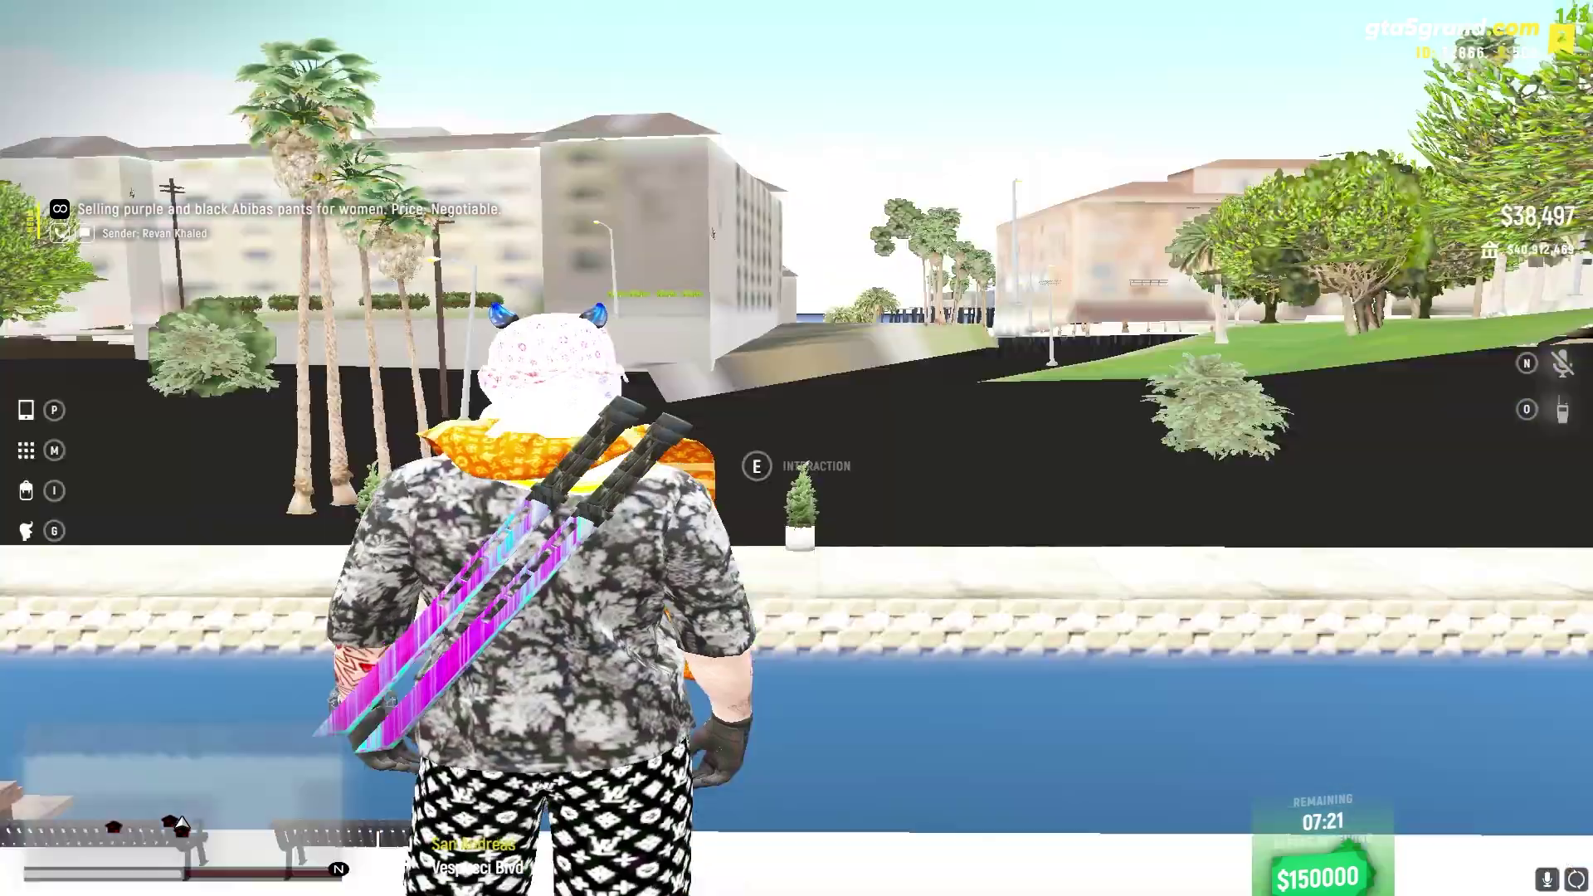
key("w")
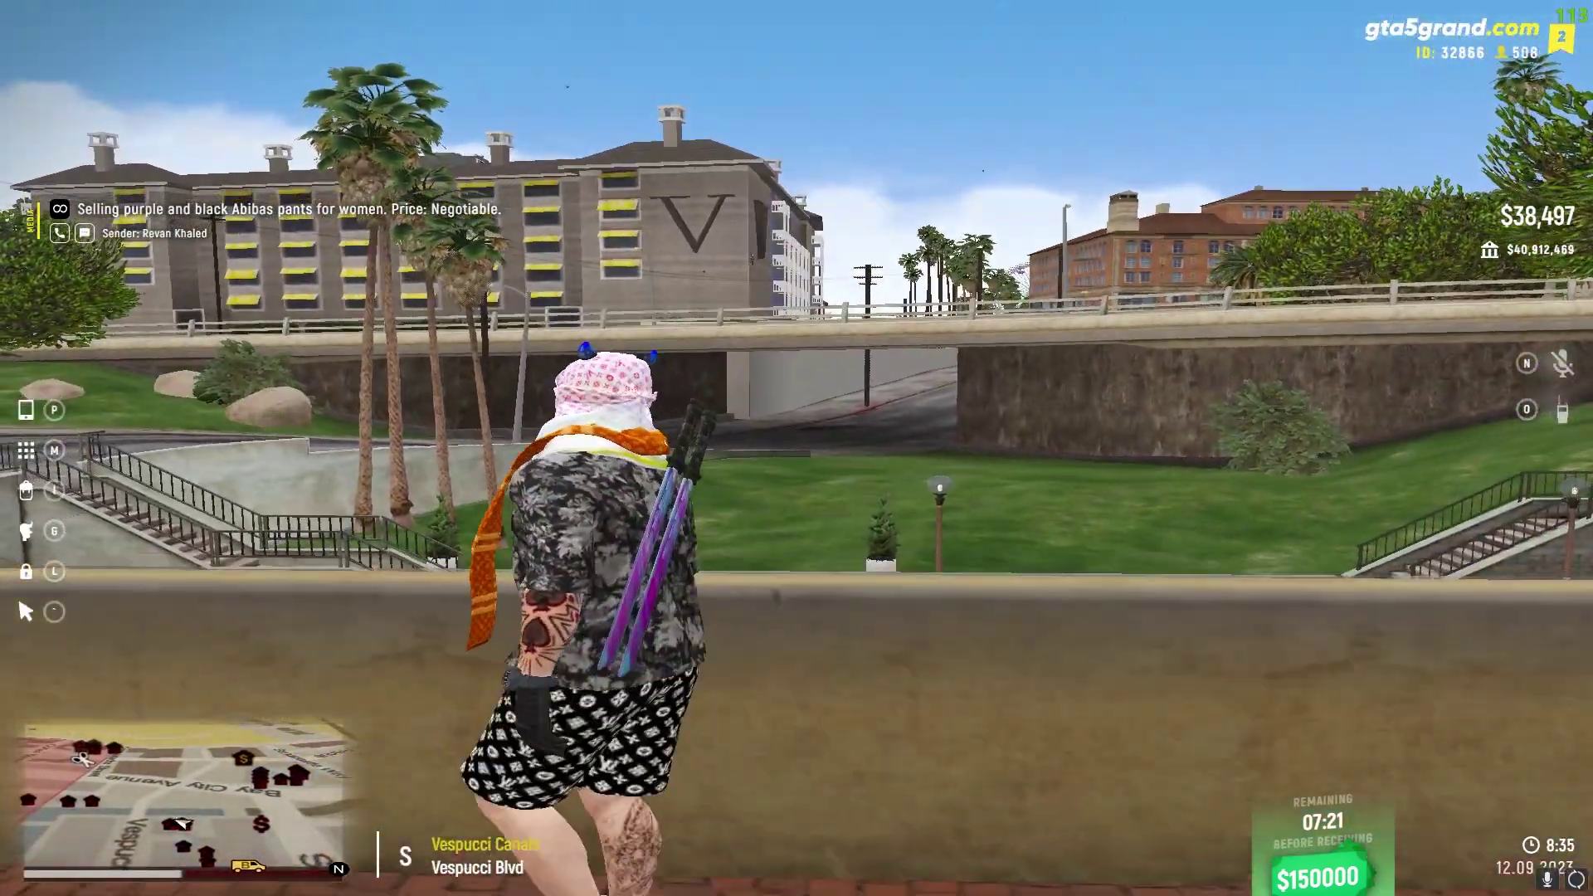
key("w")
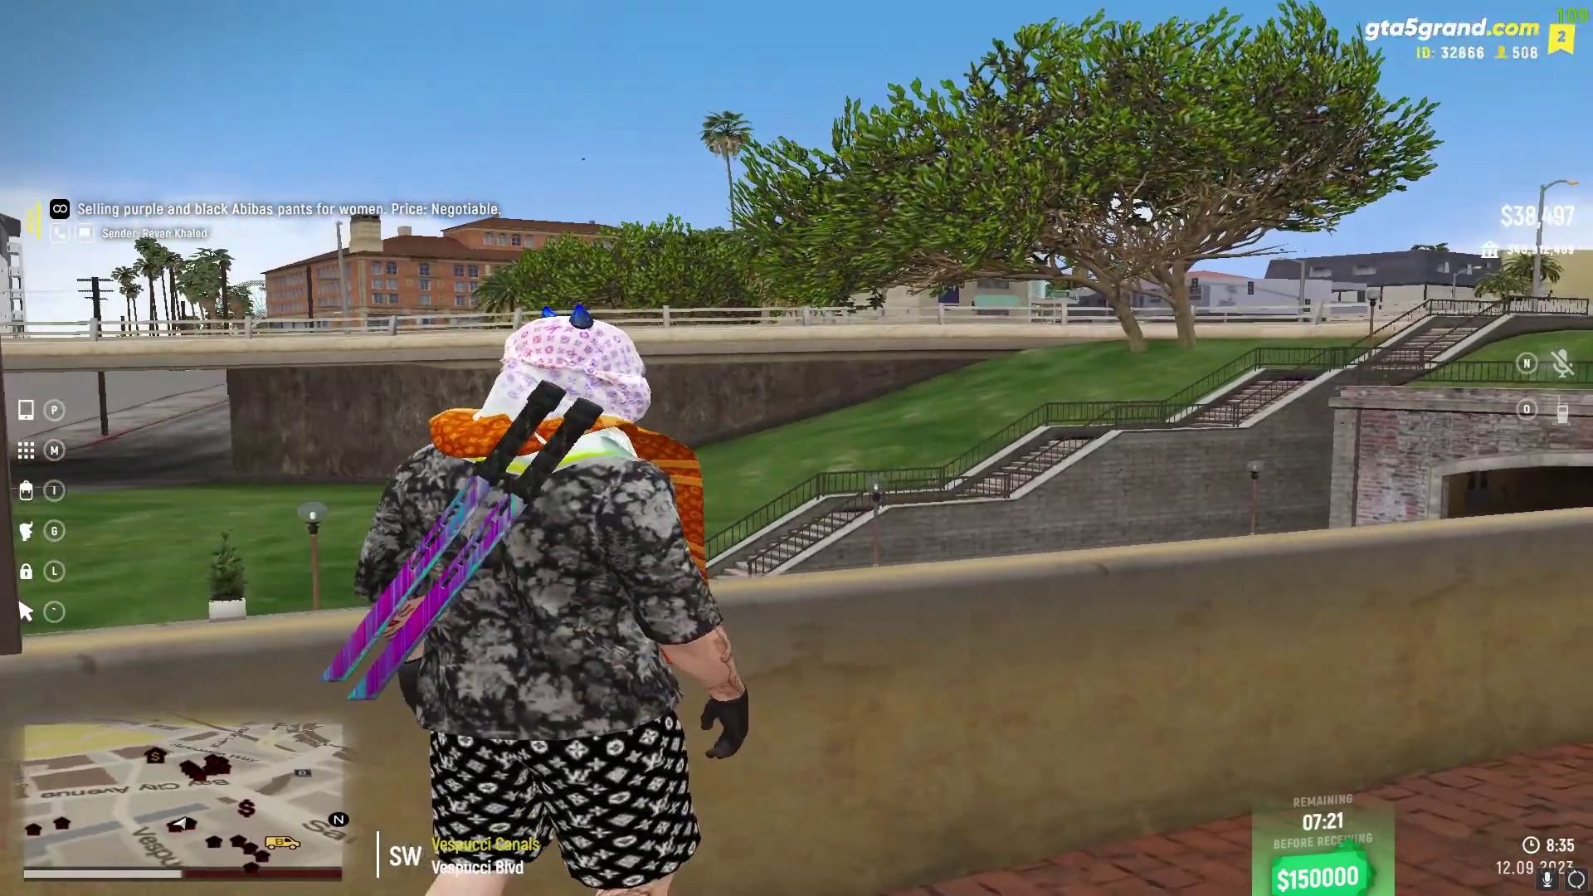
key("w")
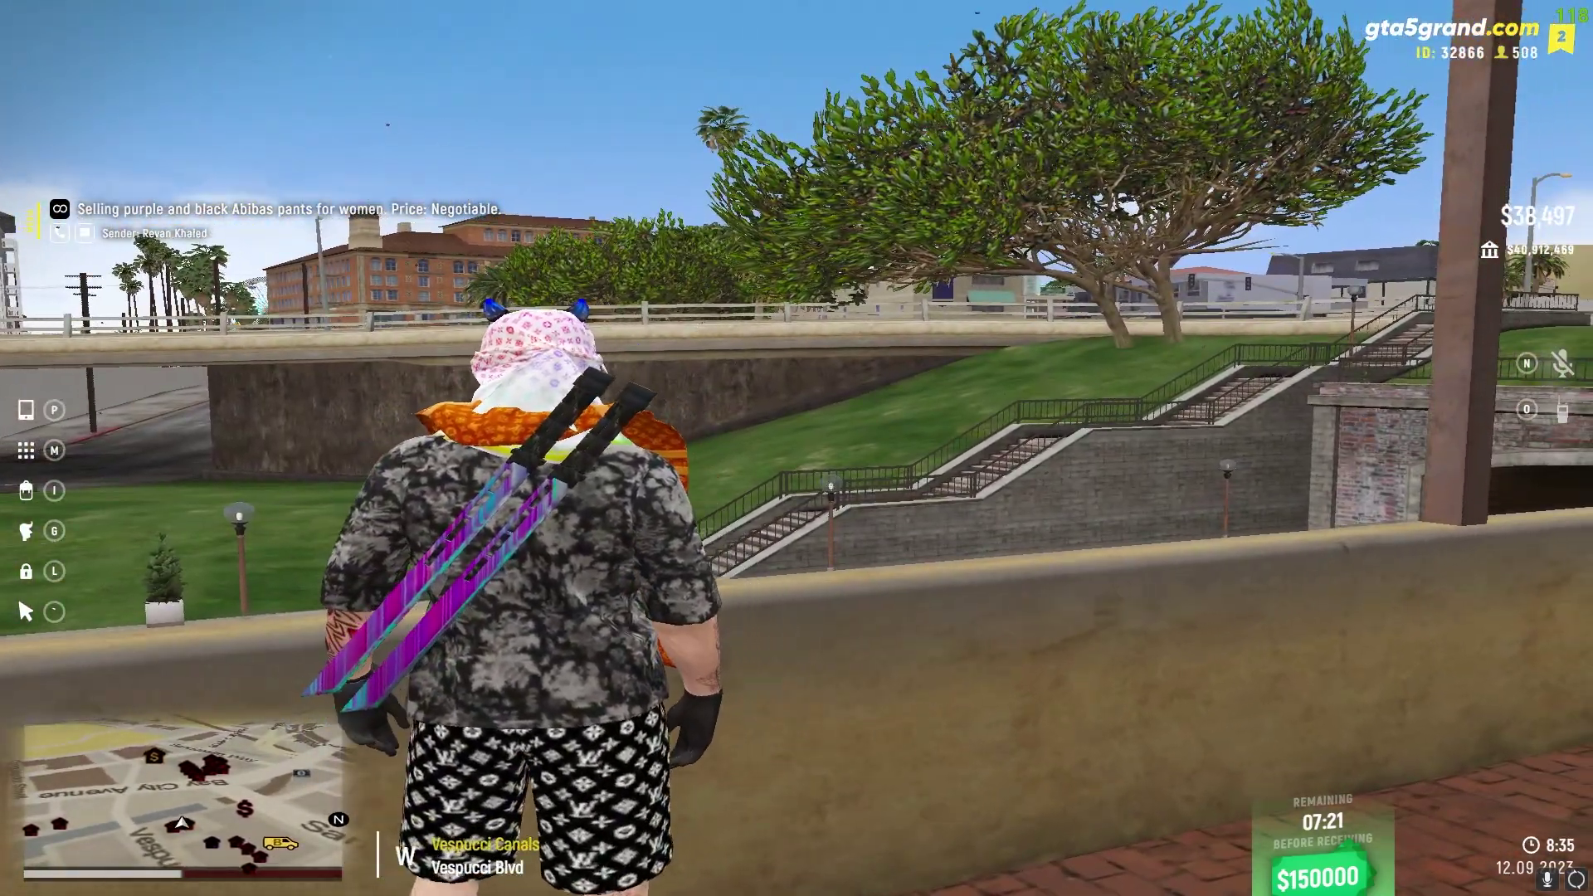